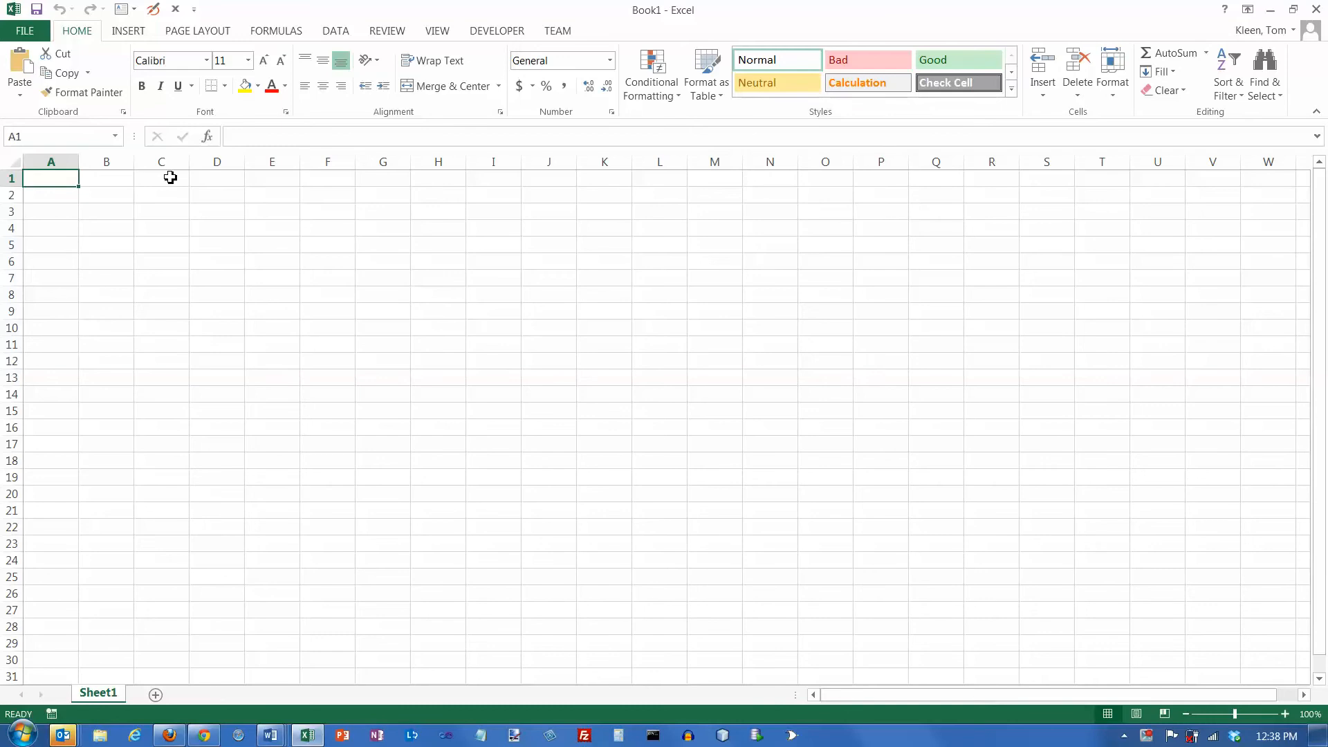
# - Enter the date 7/30/2013 in cell A1 and widen column A to leave room around it
pyautogui.write('7/30/')
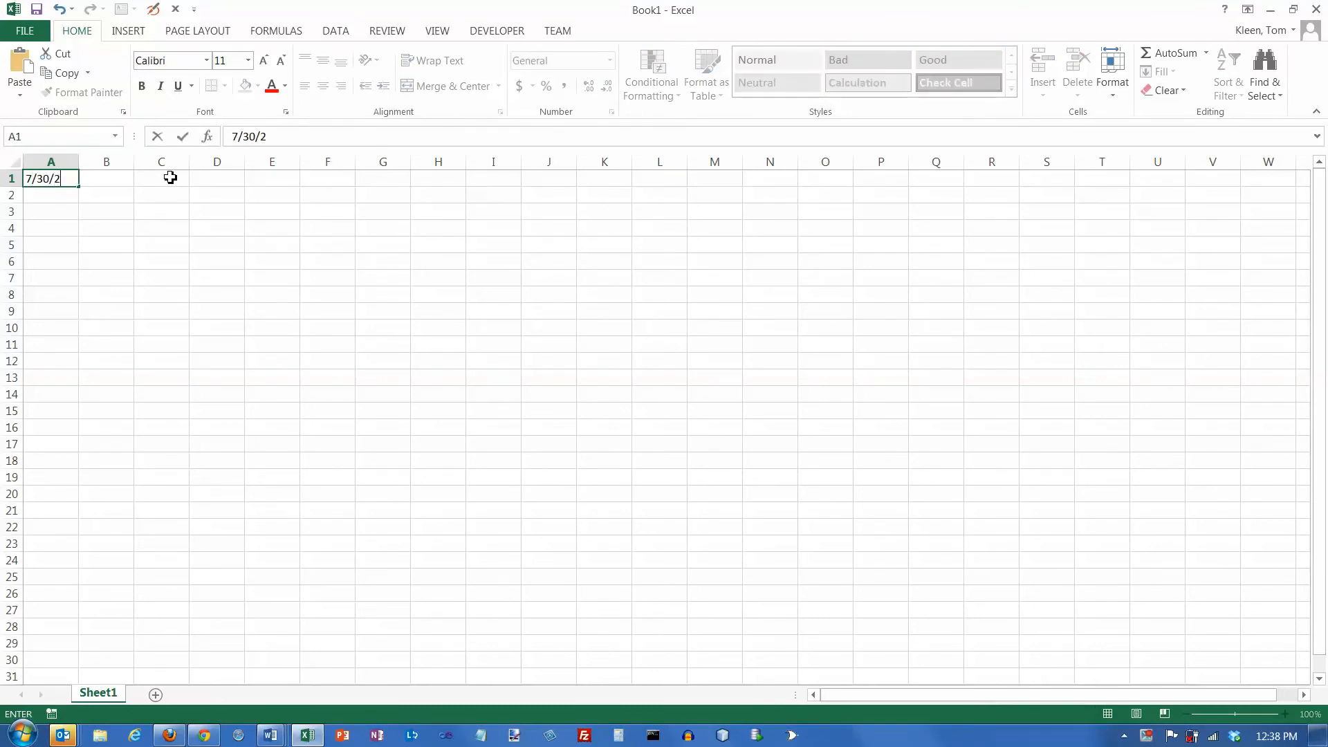
pyautogui.write('13')
pyautogui.press('Return')
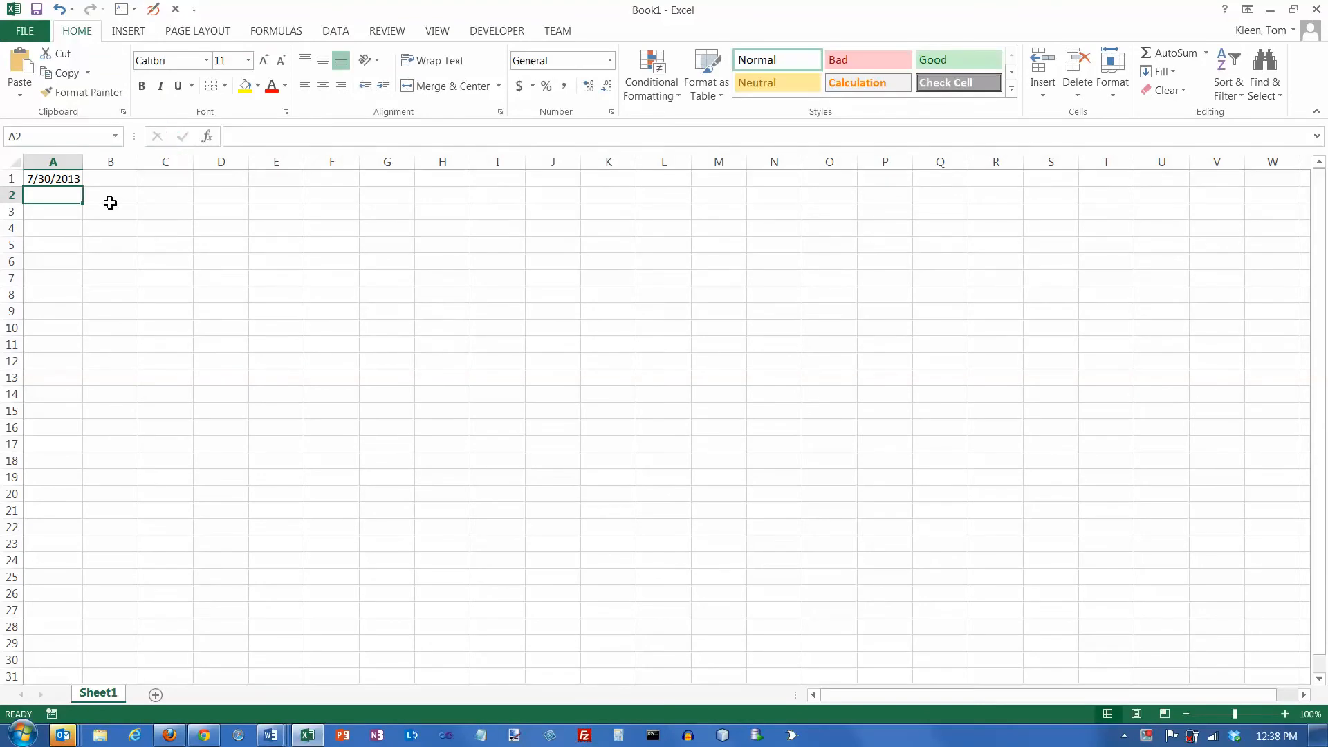
pyautogui.moveTo(85, 164); pyautogui.dragTo(137, 165)
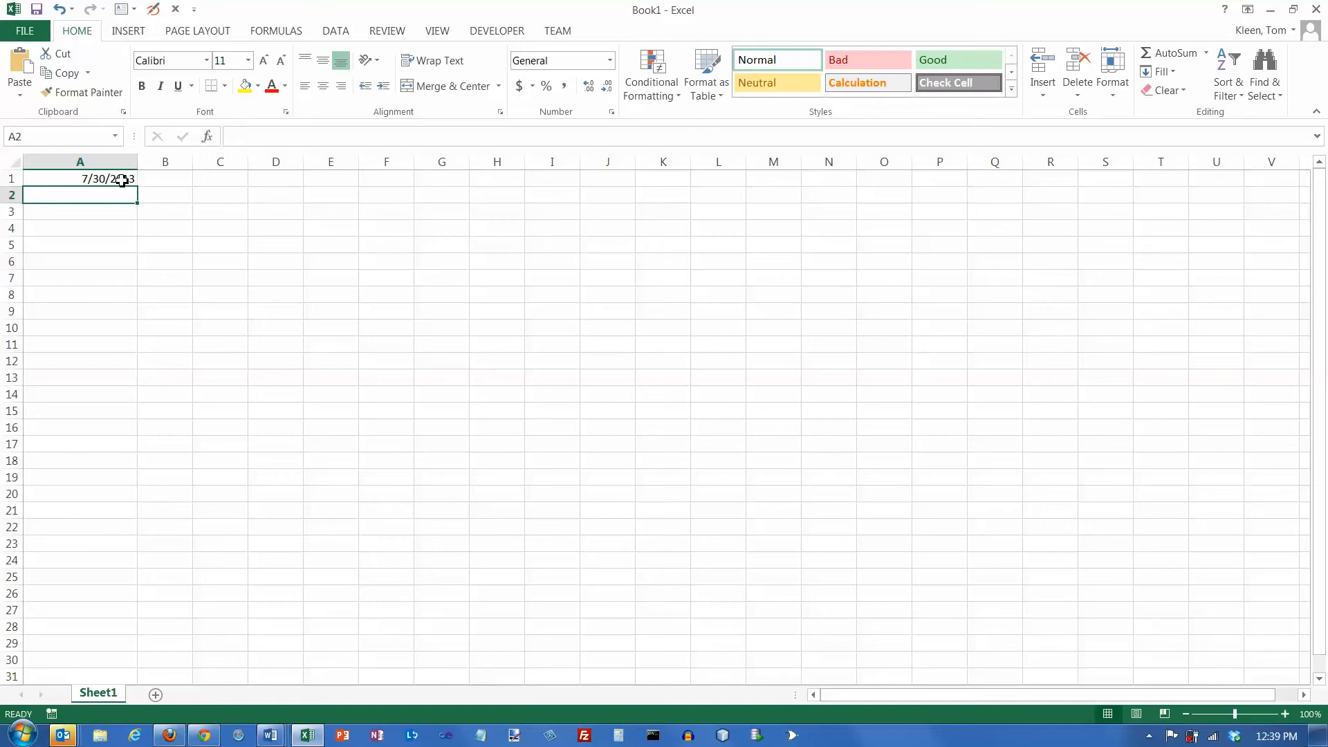
pyautogui.click(122, 180)
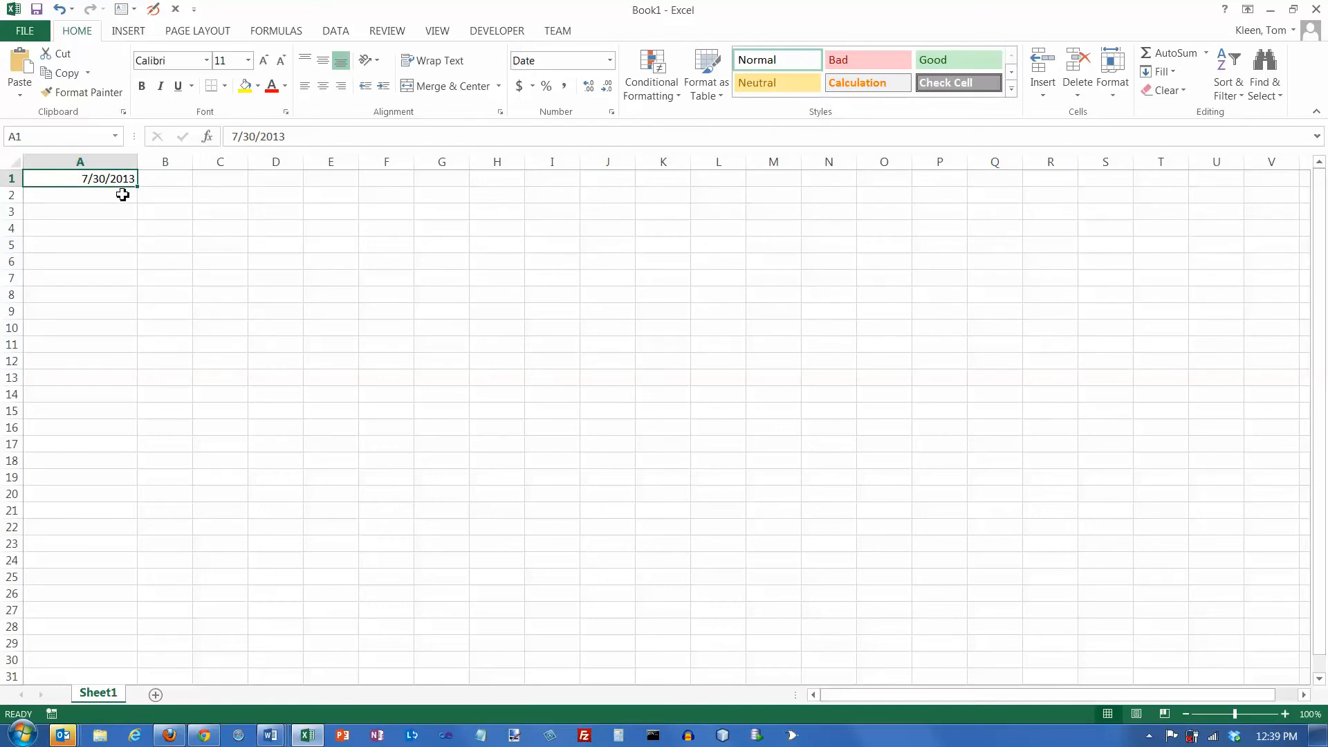
pyautogui.click(122, 196)
pyautogui.click(125, 182)
pyautogui.moveTo(141, 164); pyautogui.dragTo(159, 166)
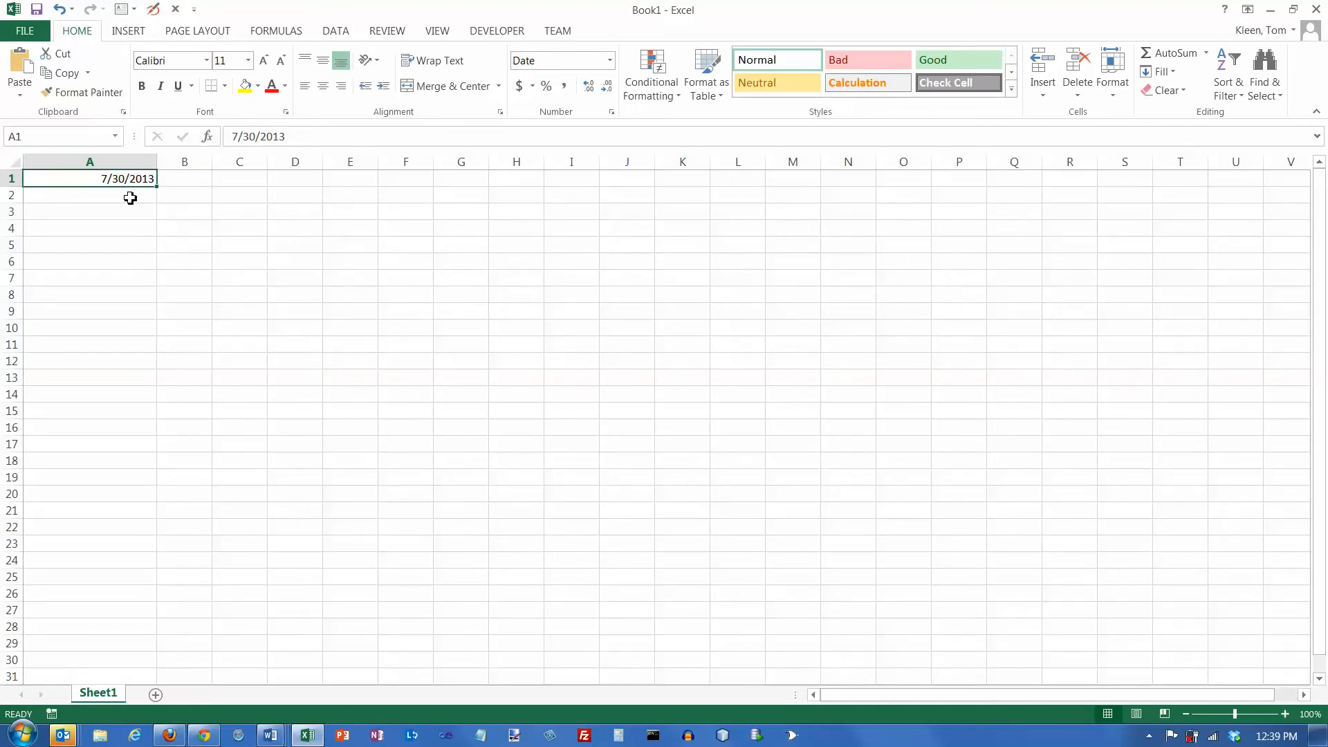
# - Enter the same date in cell A2 with dashes as separators, as 7-30-2013
pyautogui.click(131, 196)
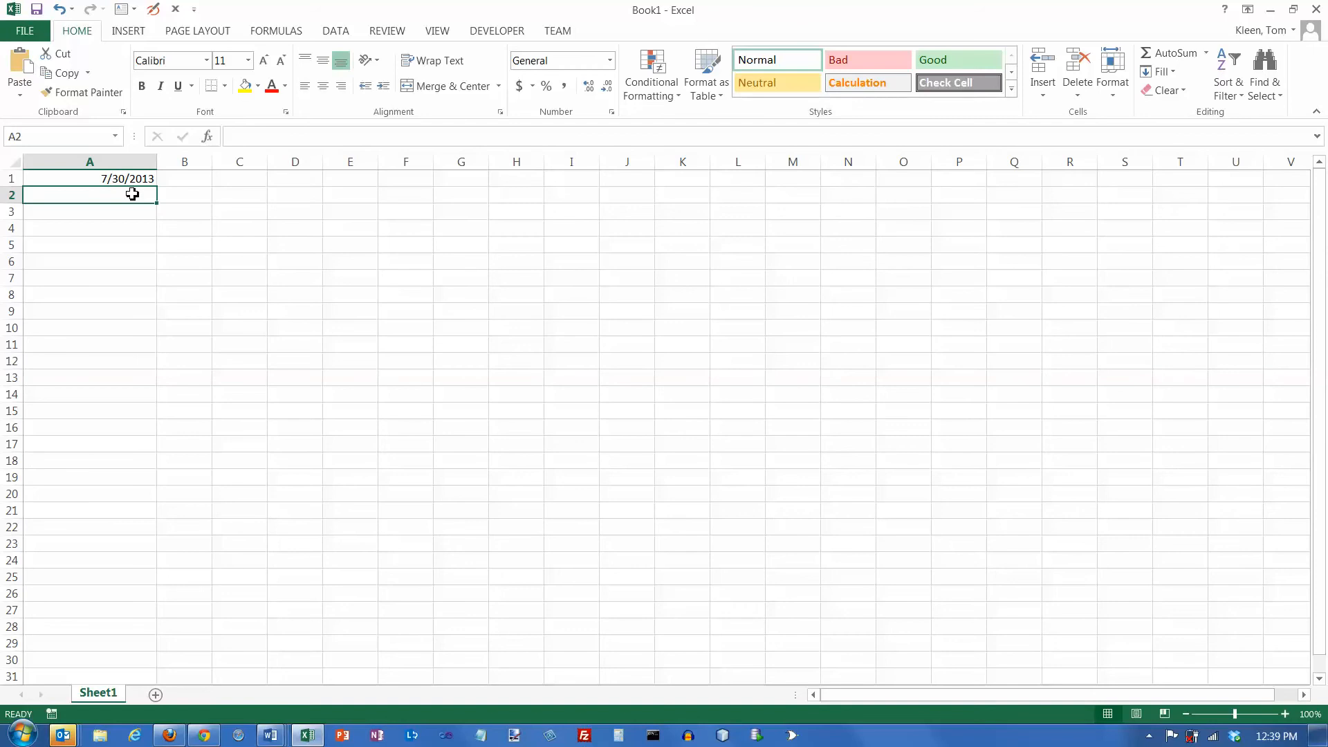
pyautogui.write('7-30-2013')
pyautogui.press('Return')
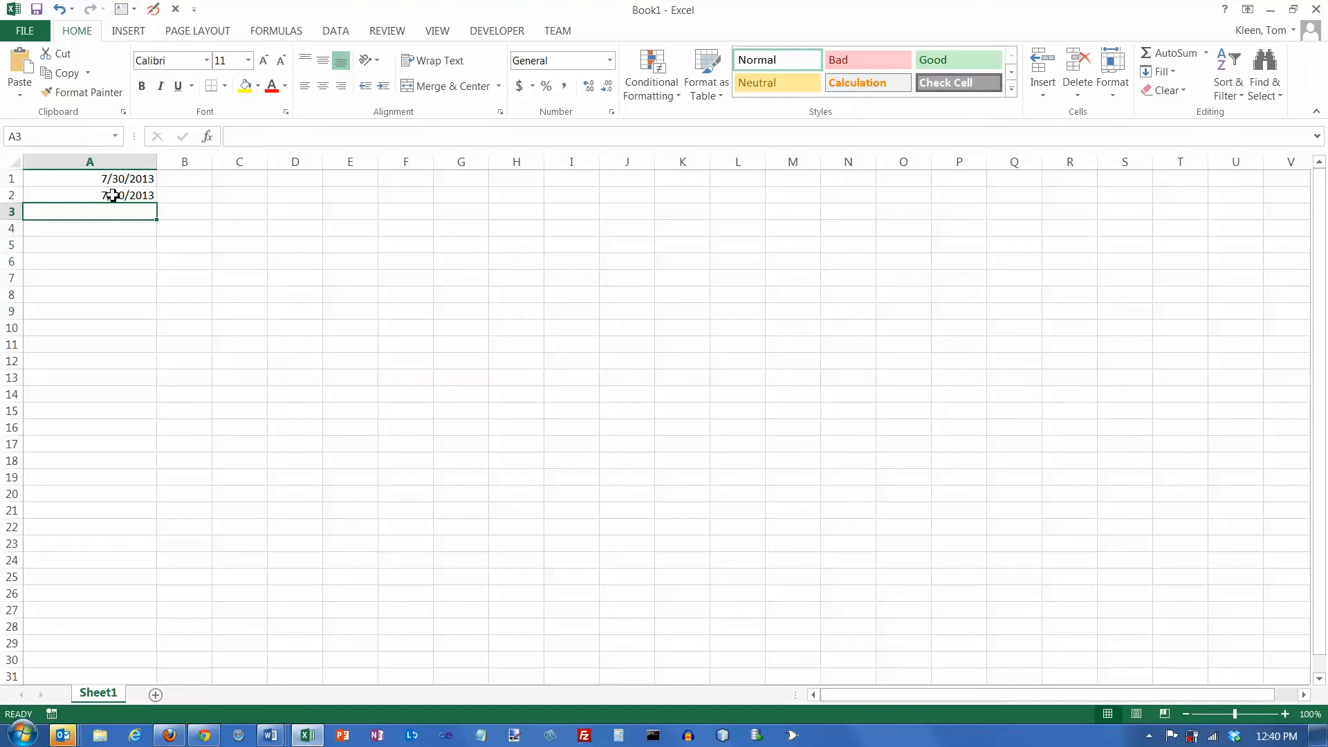
pyautogui.click(111, 194)
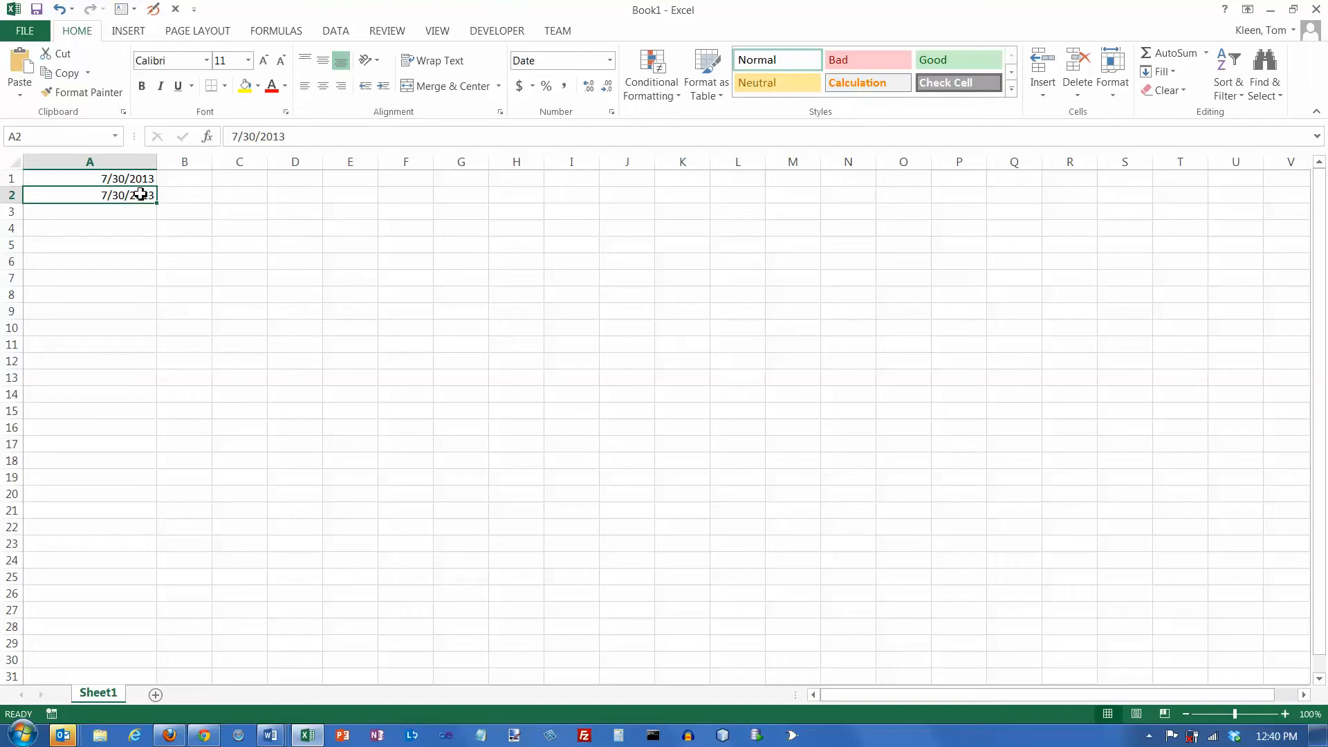
pyautogui.click(131, 213)
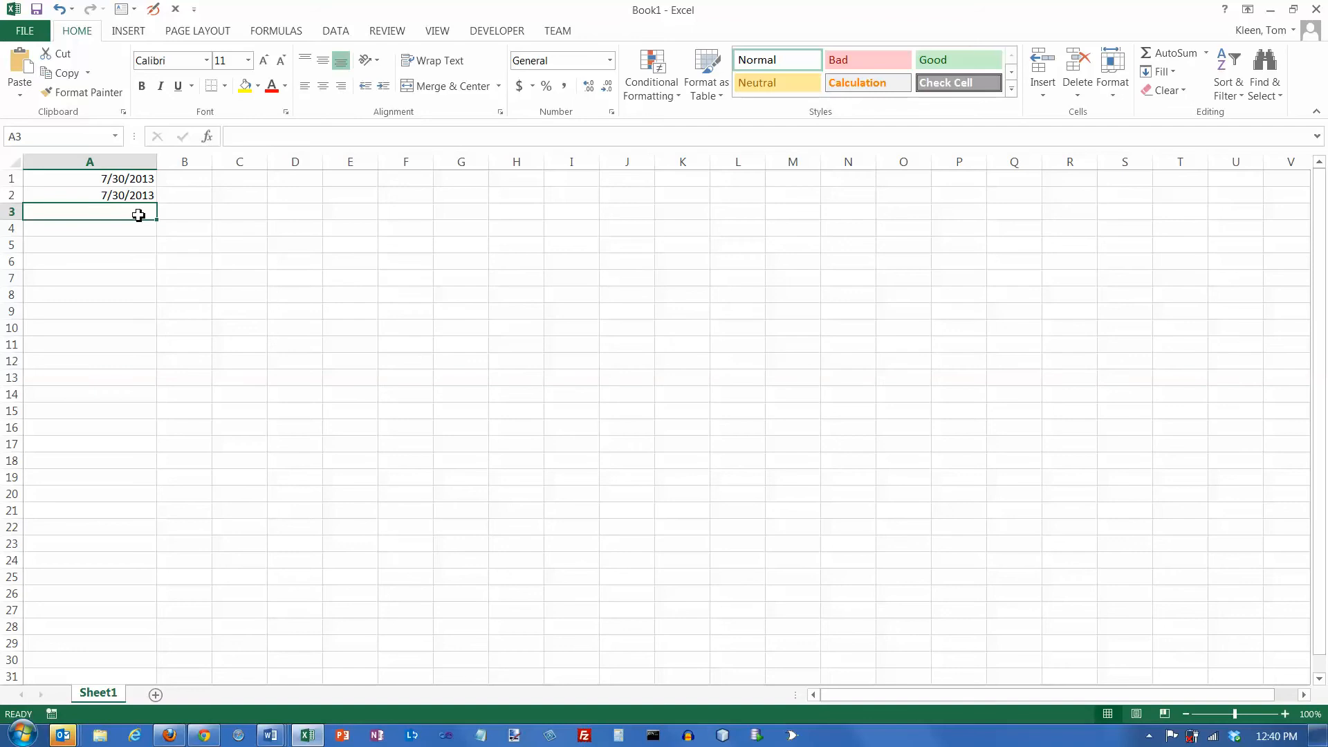
# - Change the number format of the two dates in A1:A2 to General
pyautogui.moveTo(136, 180); pyautogui.dragTo(139, 196)
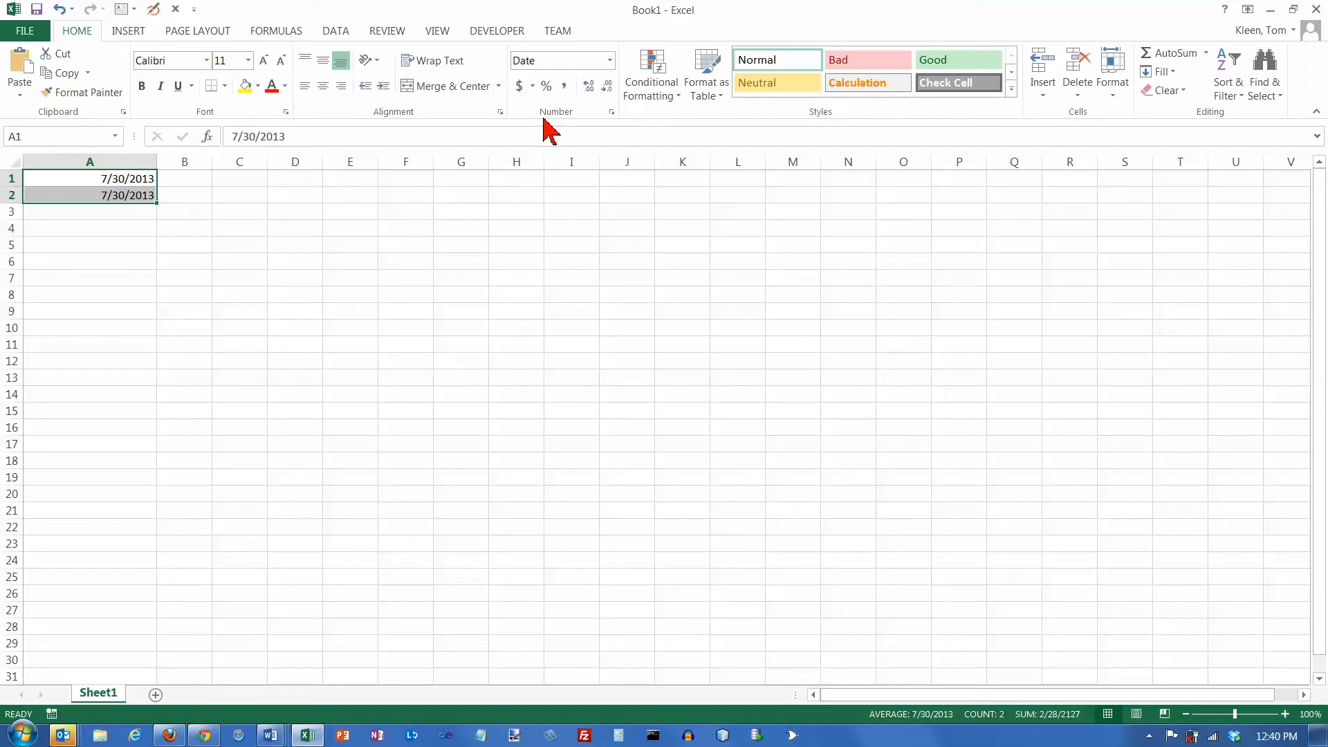
pyautogui.click(610, 61)
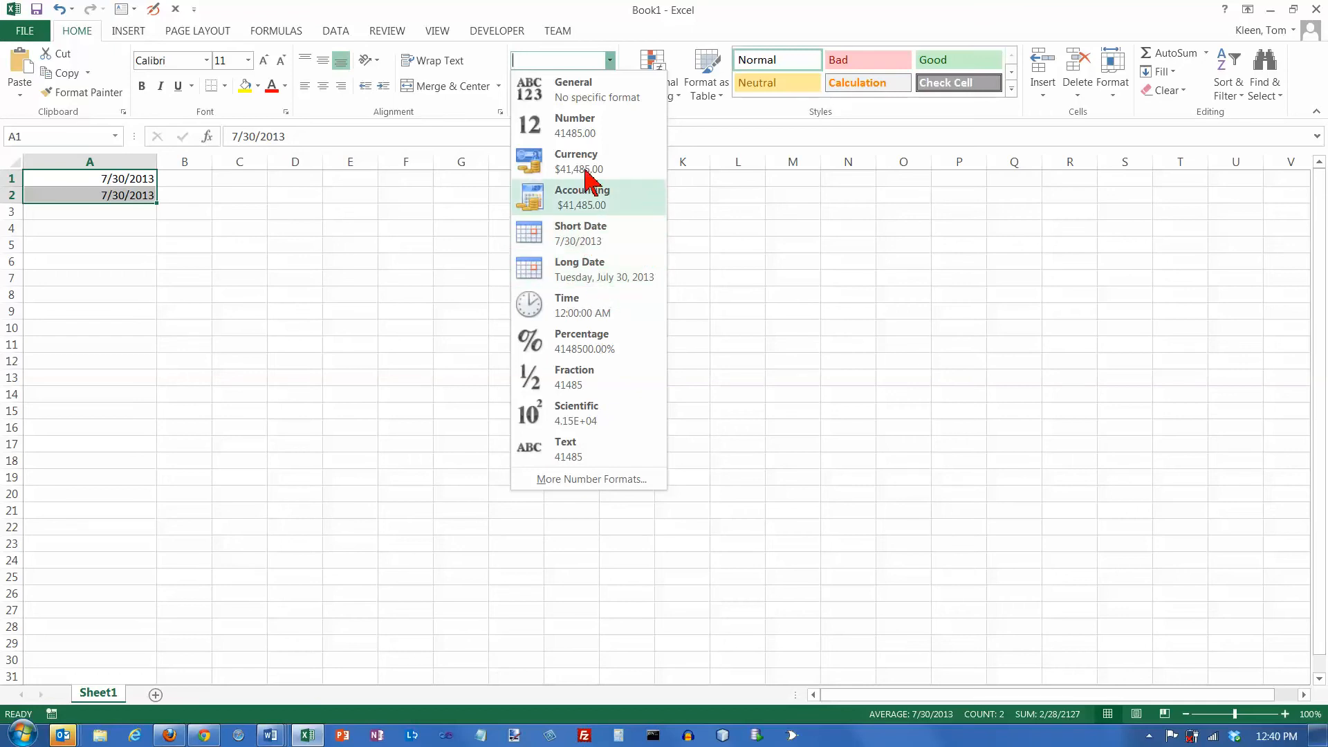
pyautogui.click(581, 97)
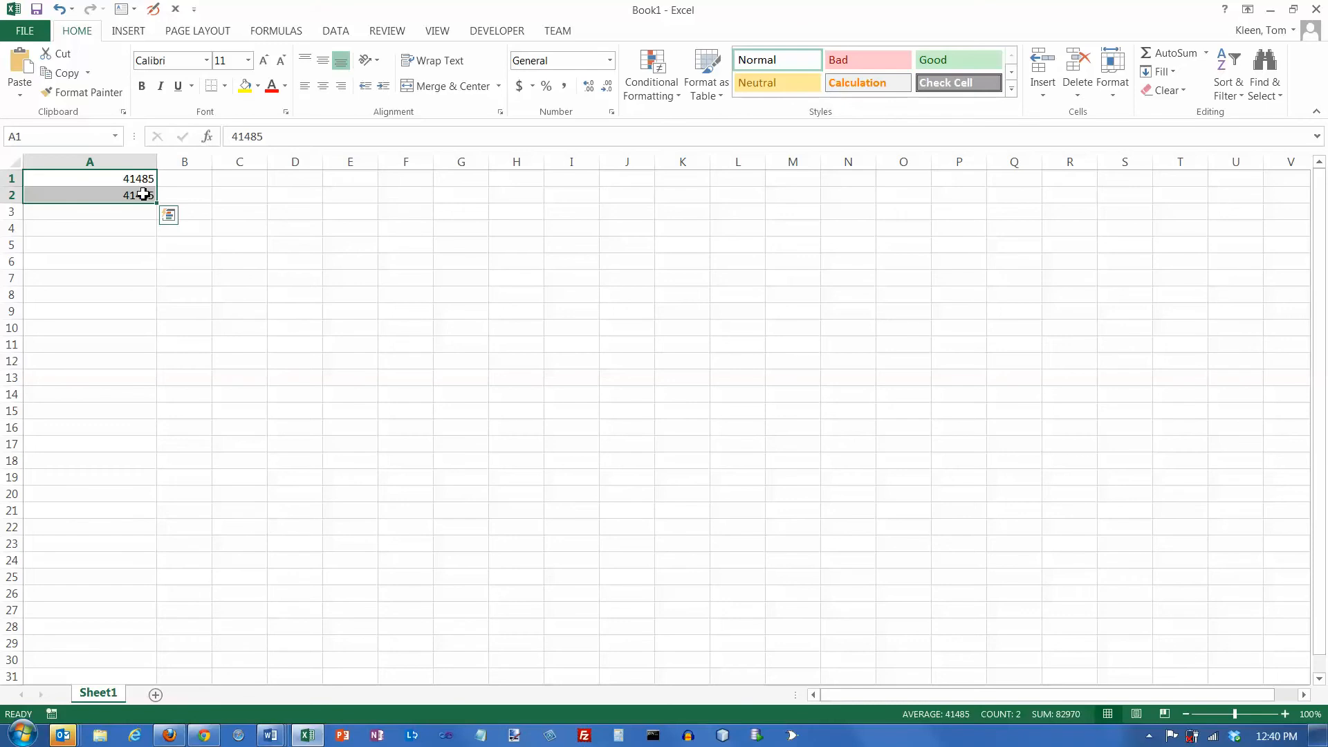
pyautogui.click(143, 194)
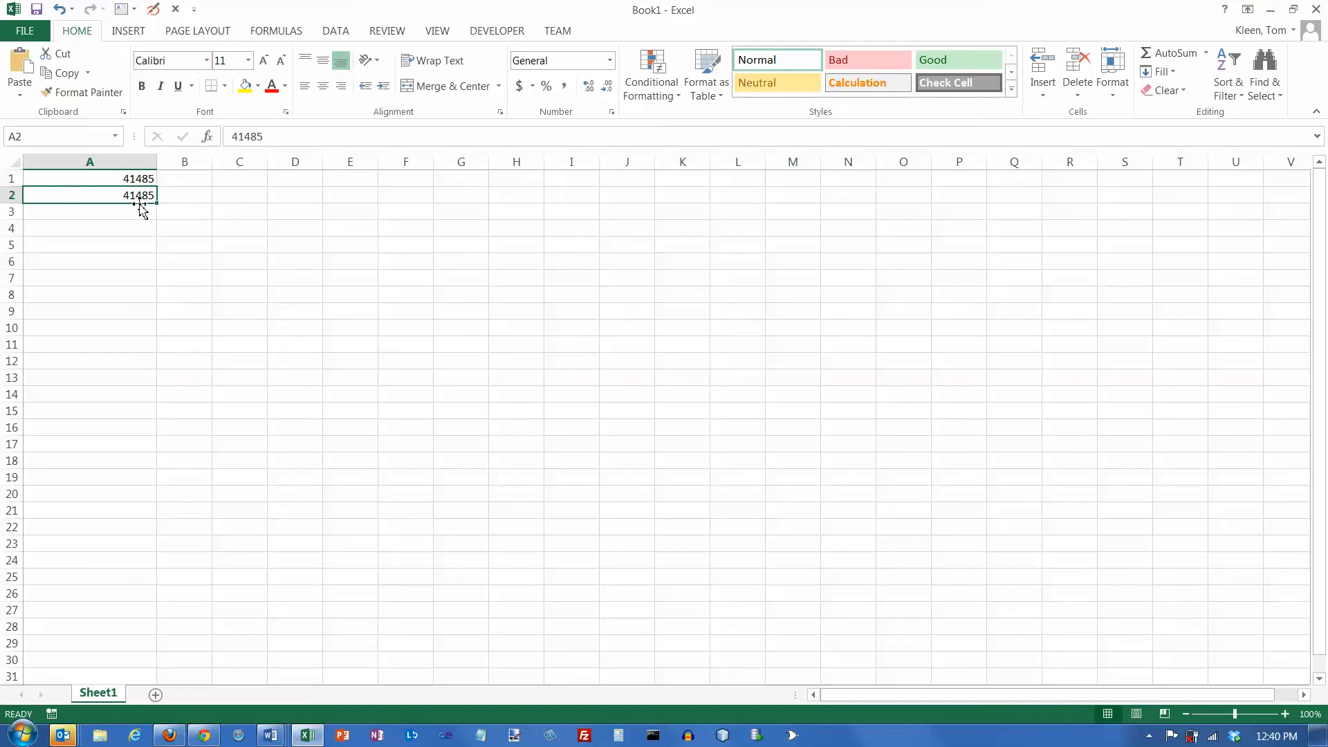
pyautogui.click(194, 179)
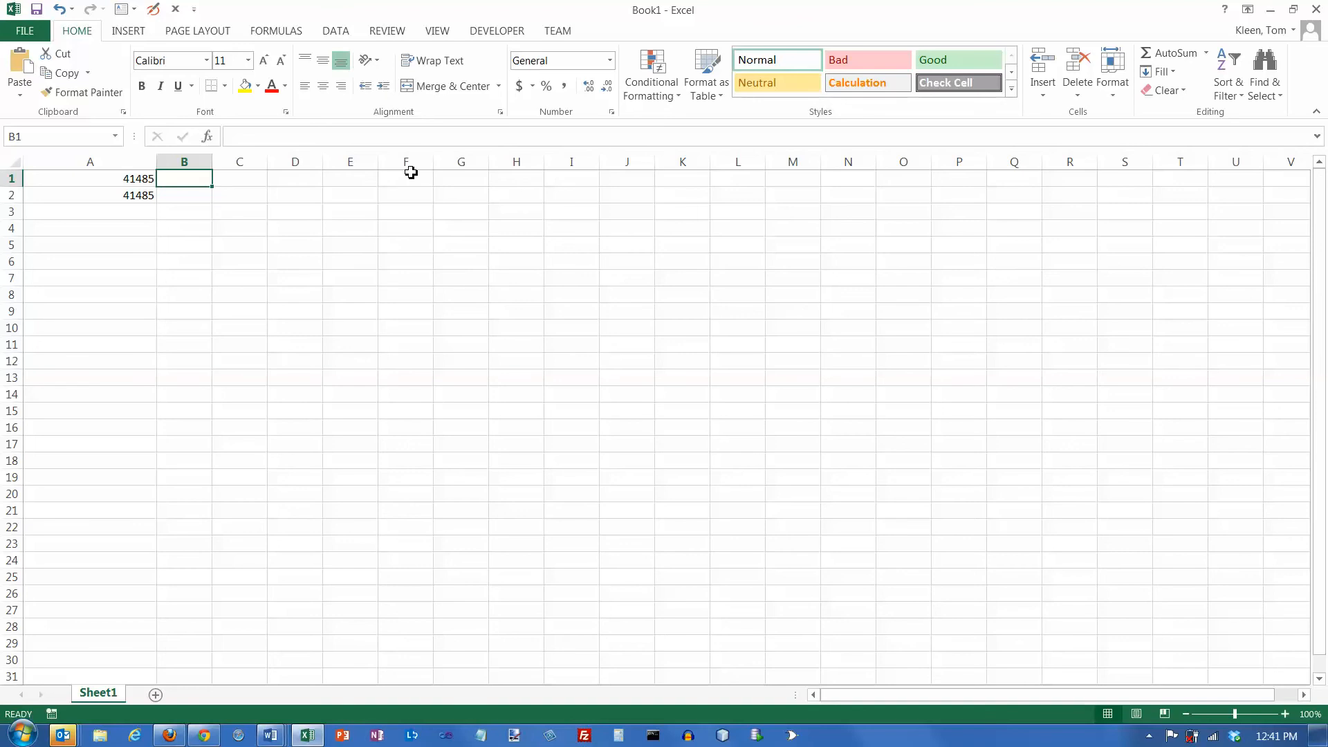
# - Replace the content of cell A2 with the date 7/29/2013 and format the cell as General
pyautogui.click(148, 194)
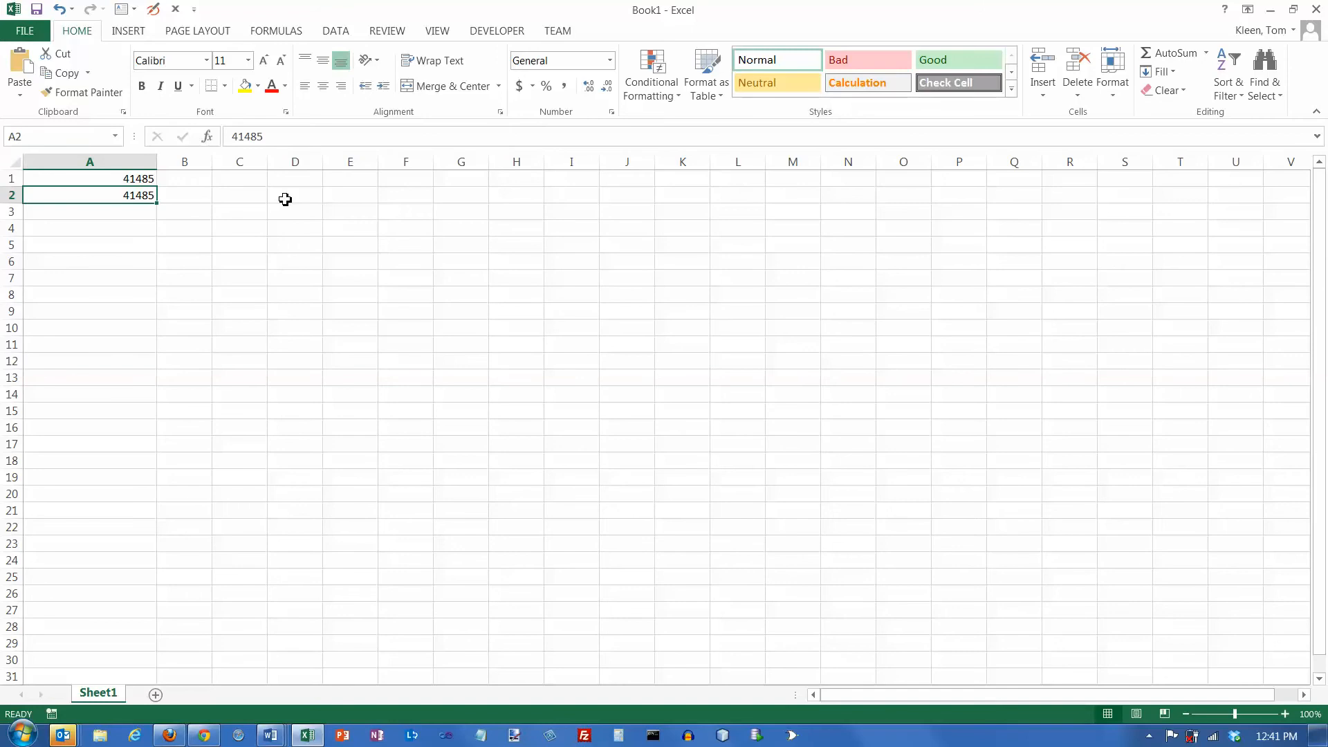
pyautogui.write('7/29/201')
pyautogui.write('3')
pyautogui.press('Return')
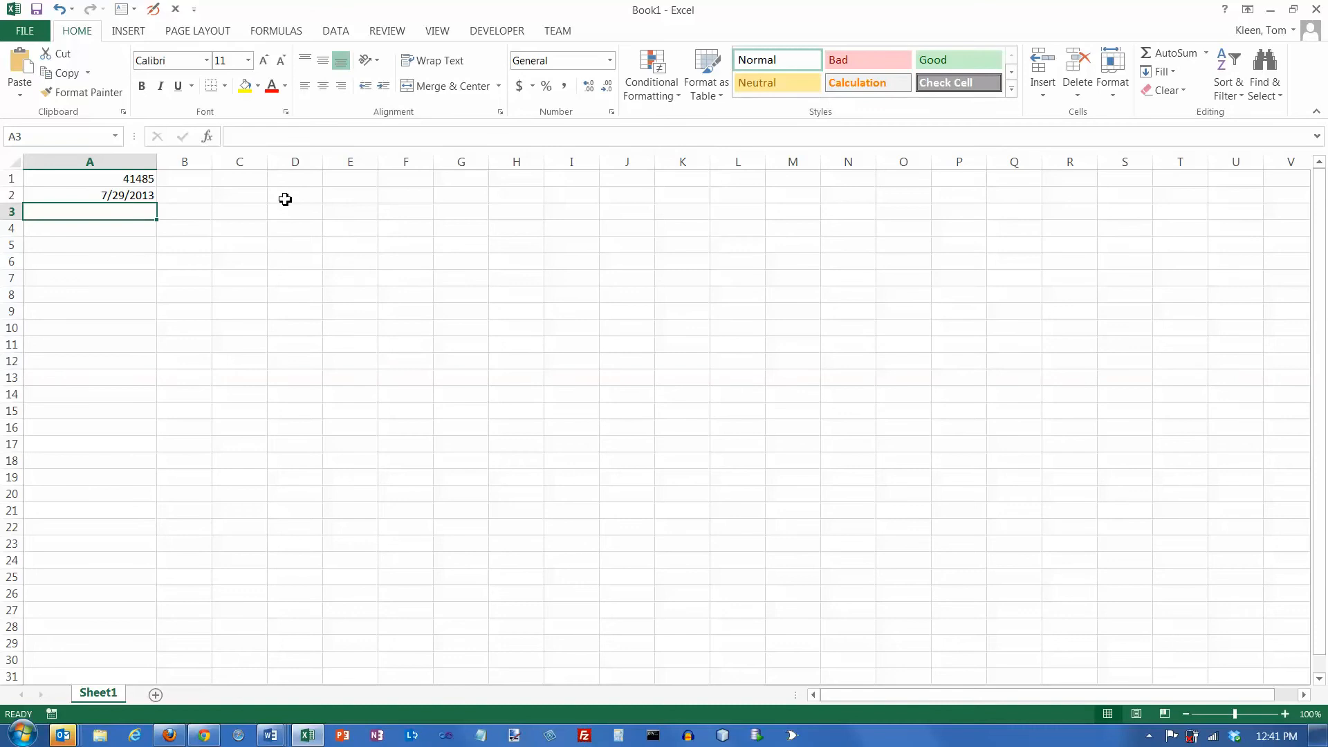
pyautogui.click(138, 193)
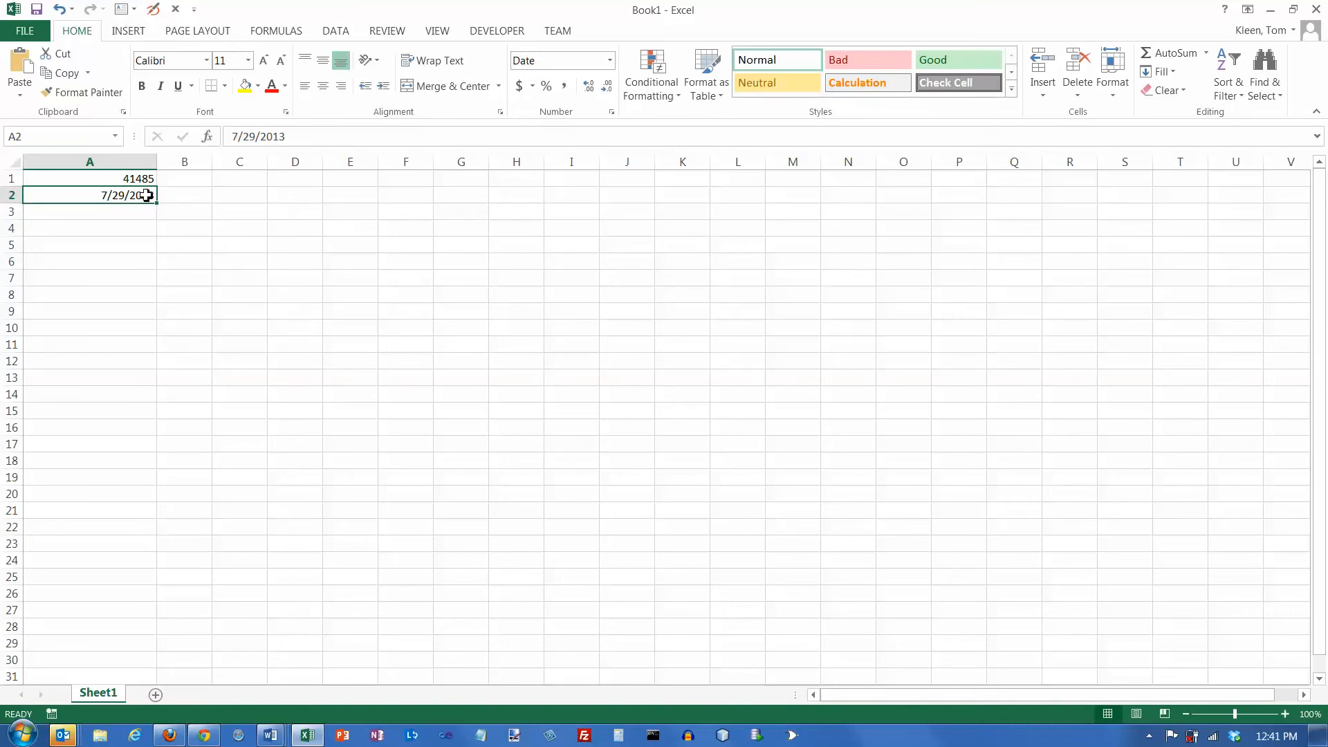
pyautogui.click(610, 61)
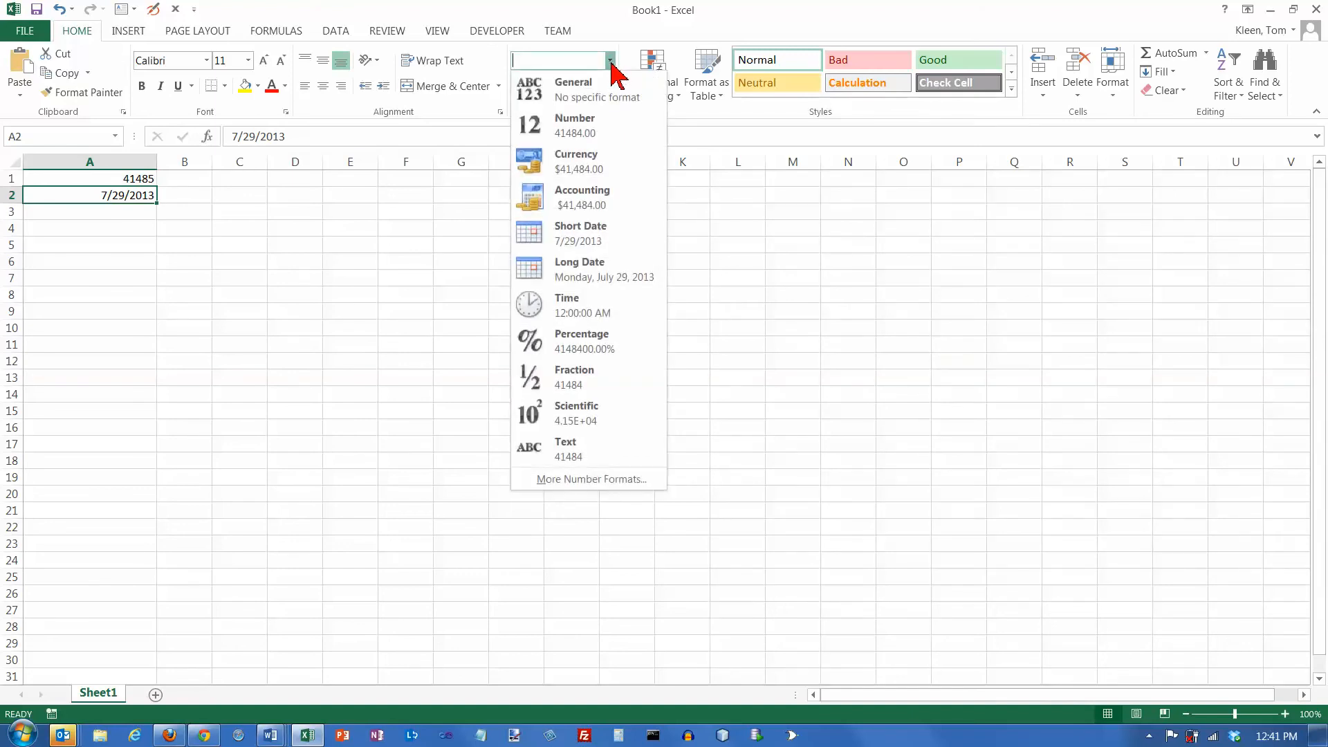
pyautogui.click(593, 97)
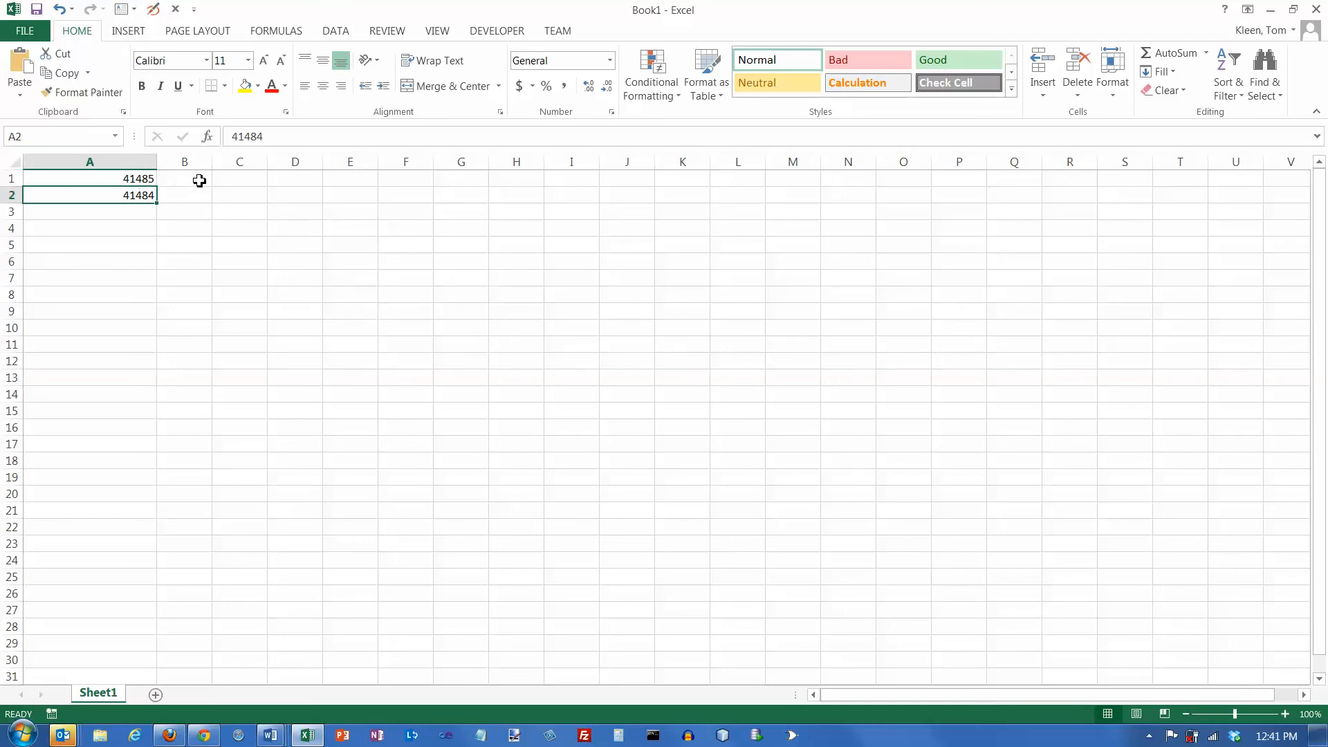
# - In a widened column B, enter 1 in cell B1 and format it as Short Date
pyautogui.moveTo(213, 166); pyautogui.dragTo(272, 173)
pyautogui.click(258, 180)
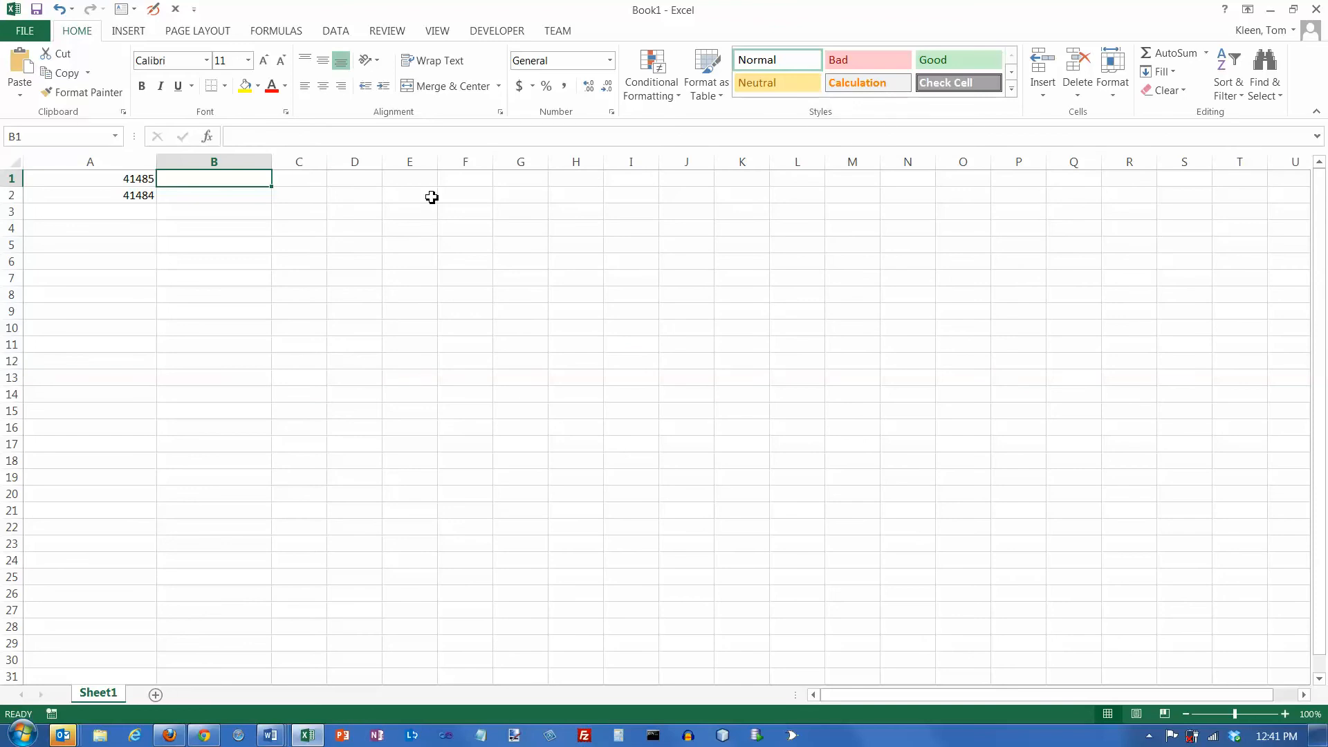
pyautogui.write('1')
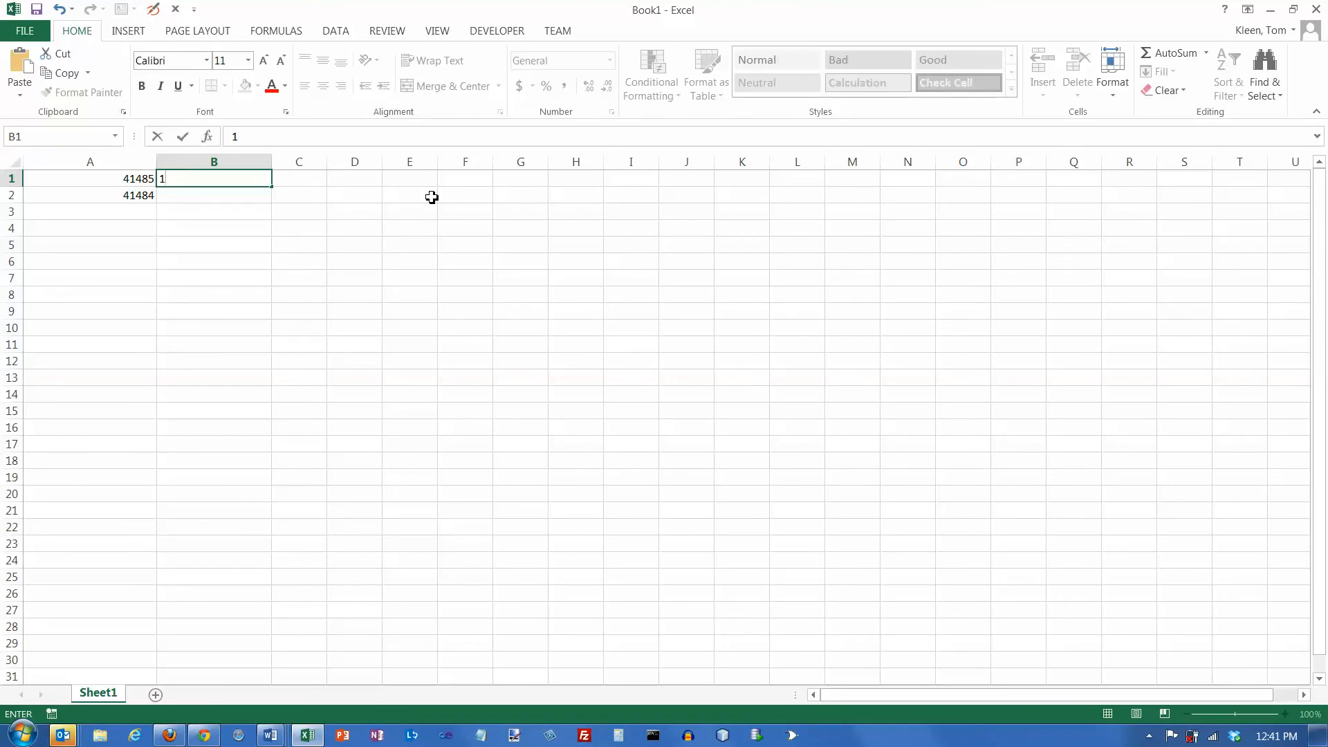
pyautogui.hotkey('ctrl', 'Return')
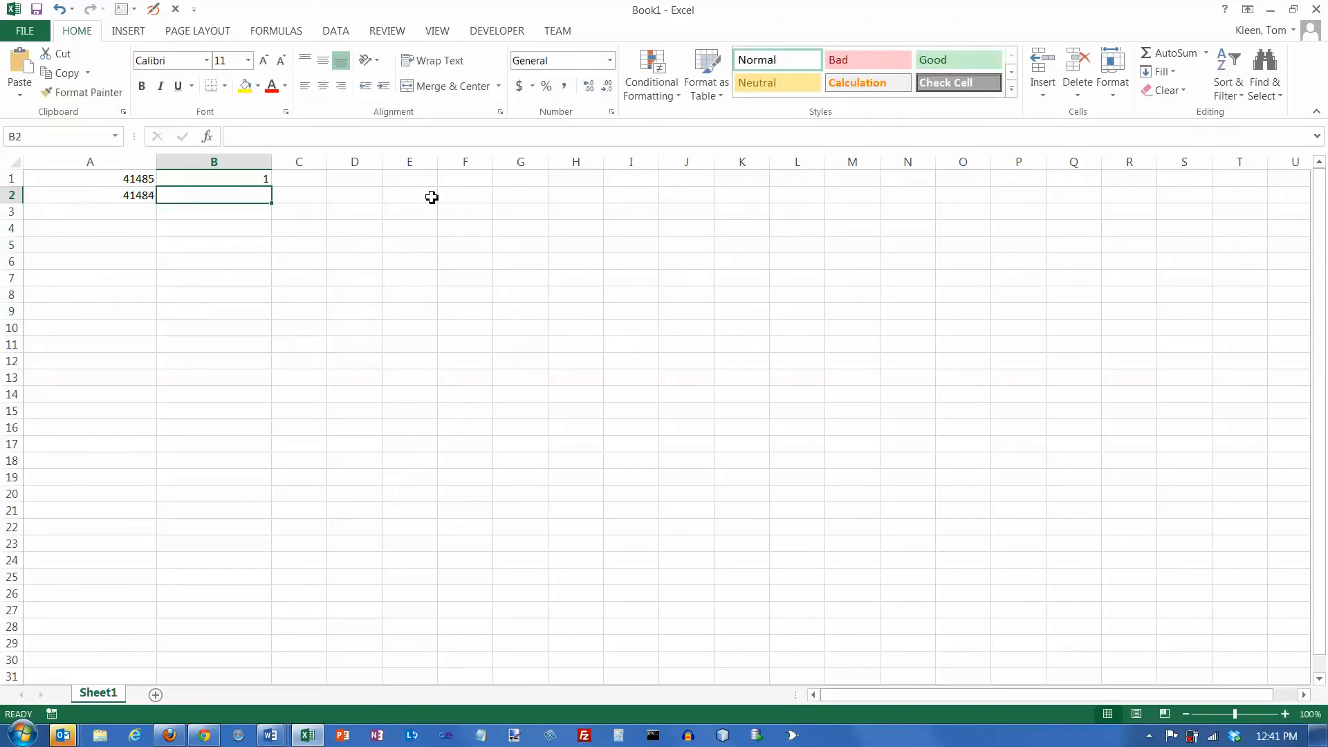
pyautogui.click(610, 60)
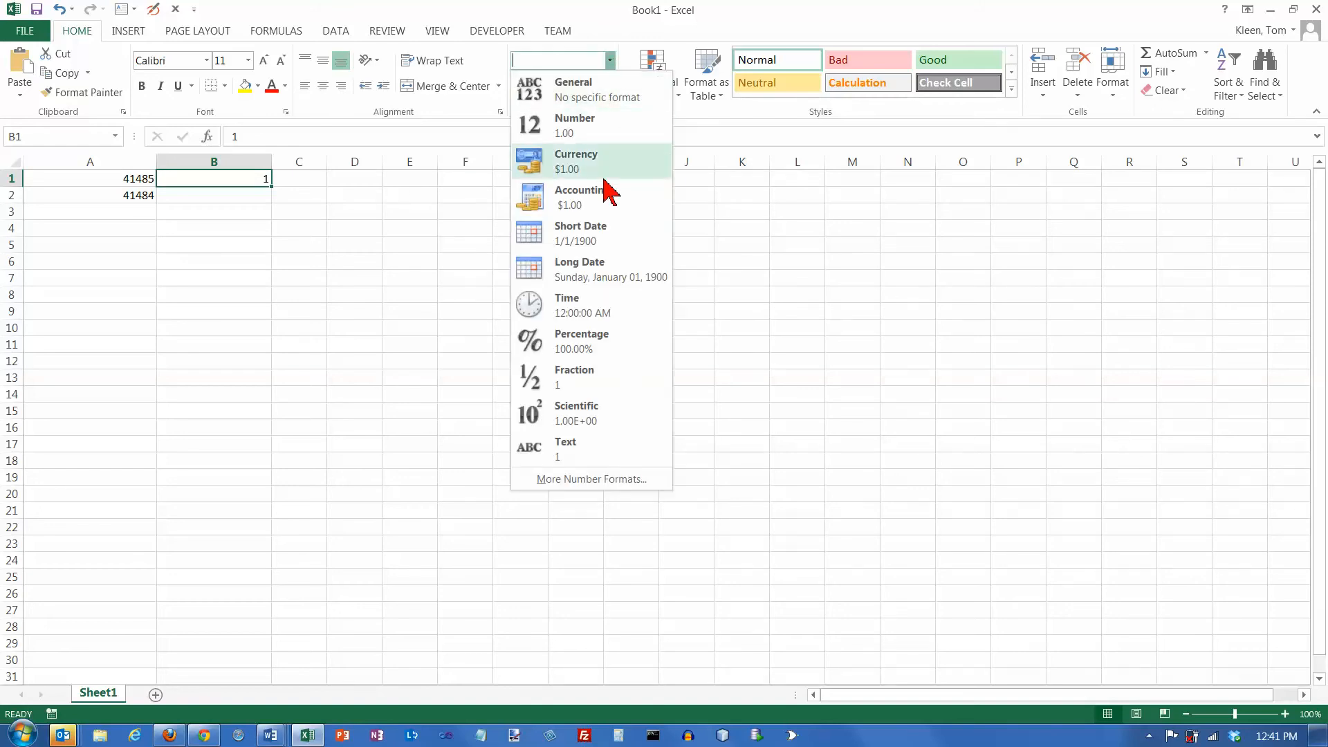
pyautogui.click(592, 233)
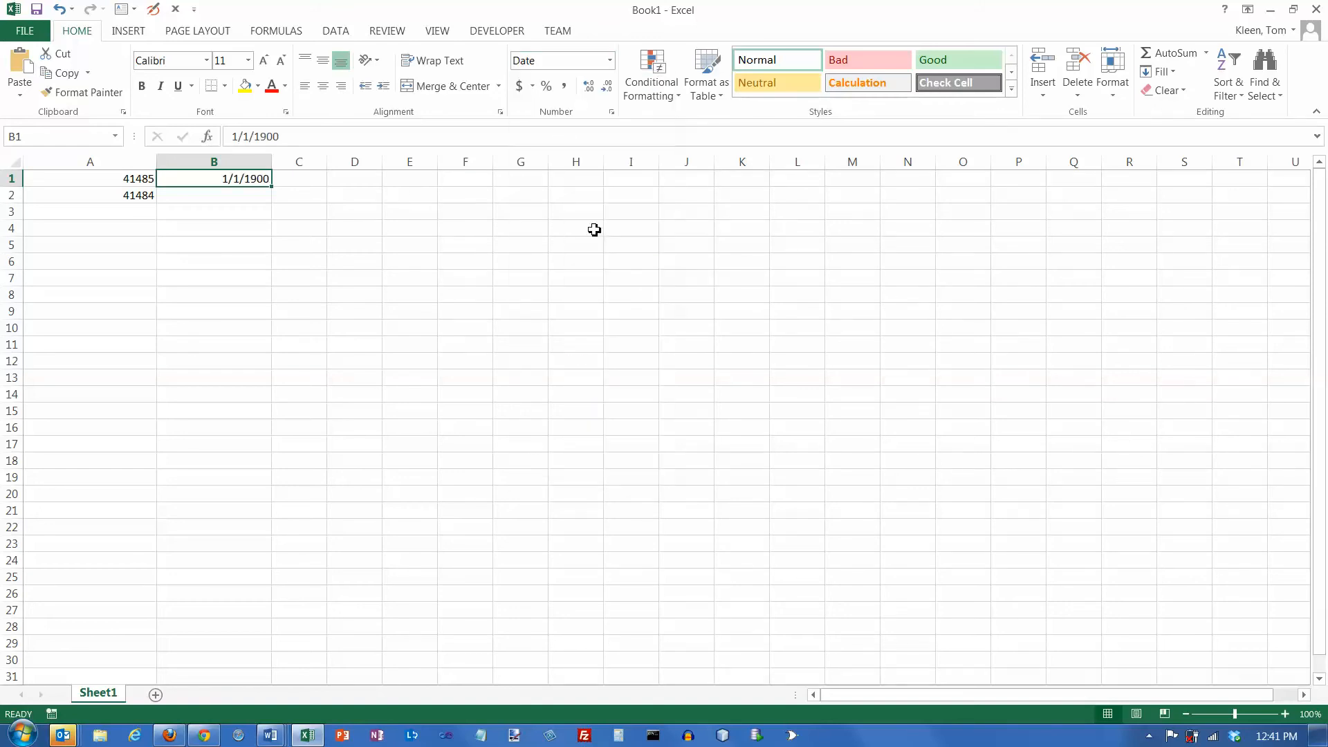
# - Enter 2 in B2 and 3 in B3, and extend the number series down to B20
pyautogui.click(229, 196)
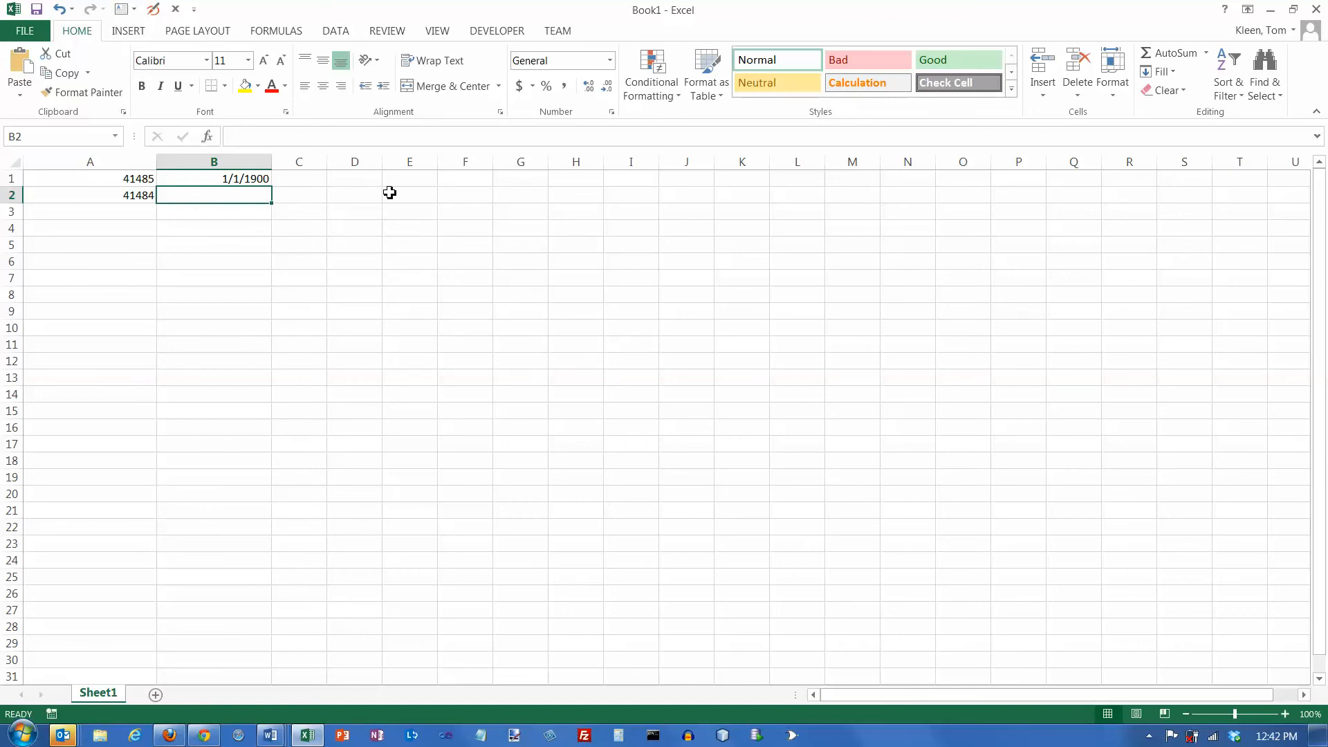
pyautogui.write('2')
pyautogui.press('Return')
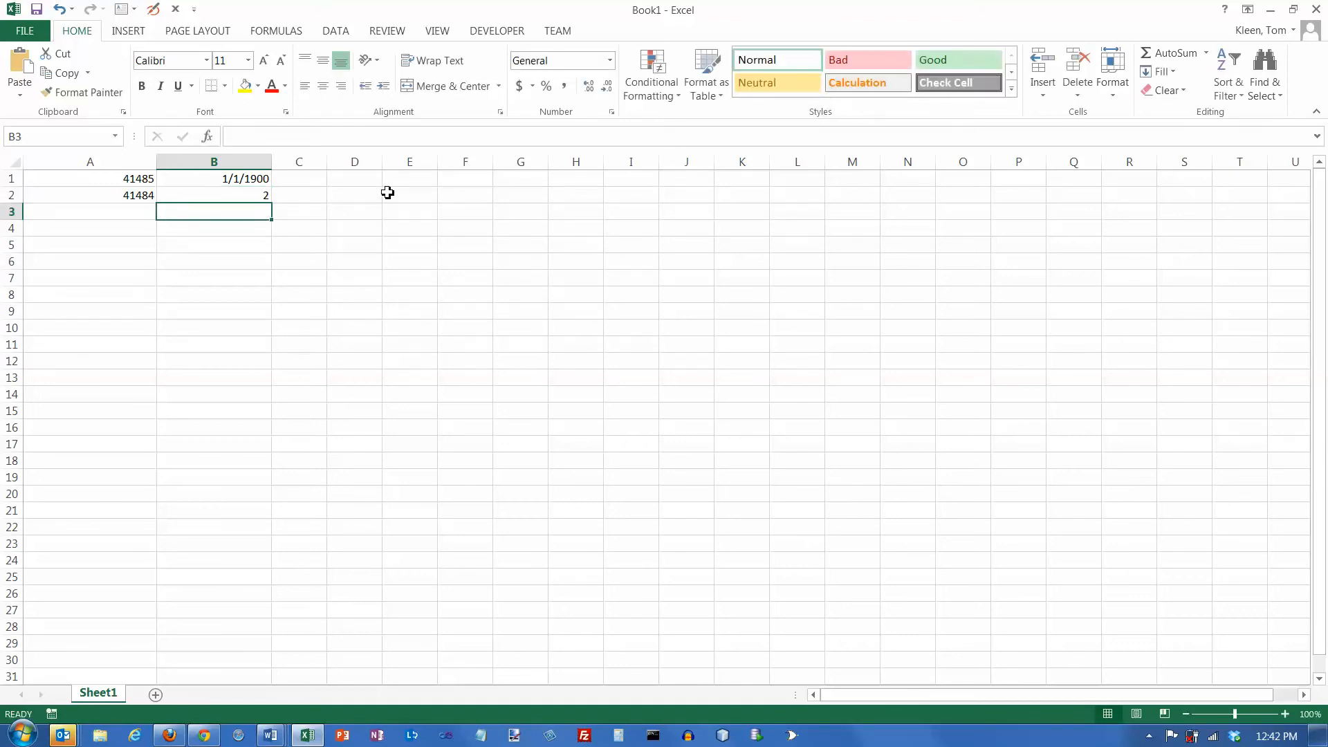
pyautogui.write('3')
pyautogui.press('Return')
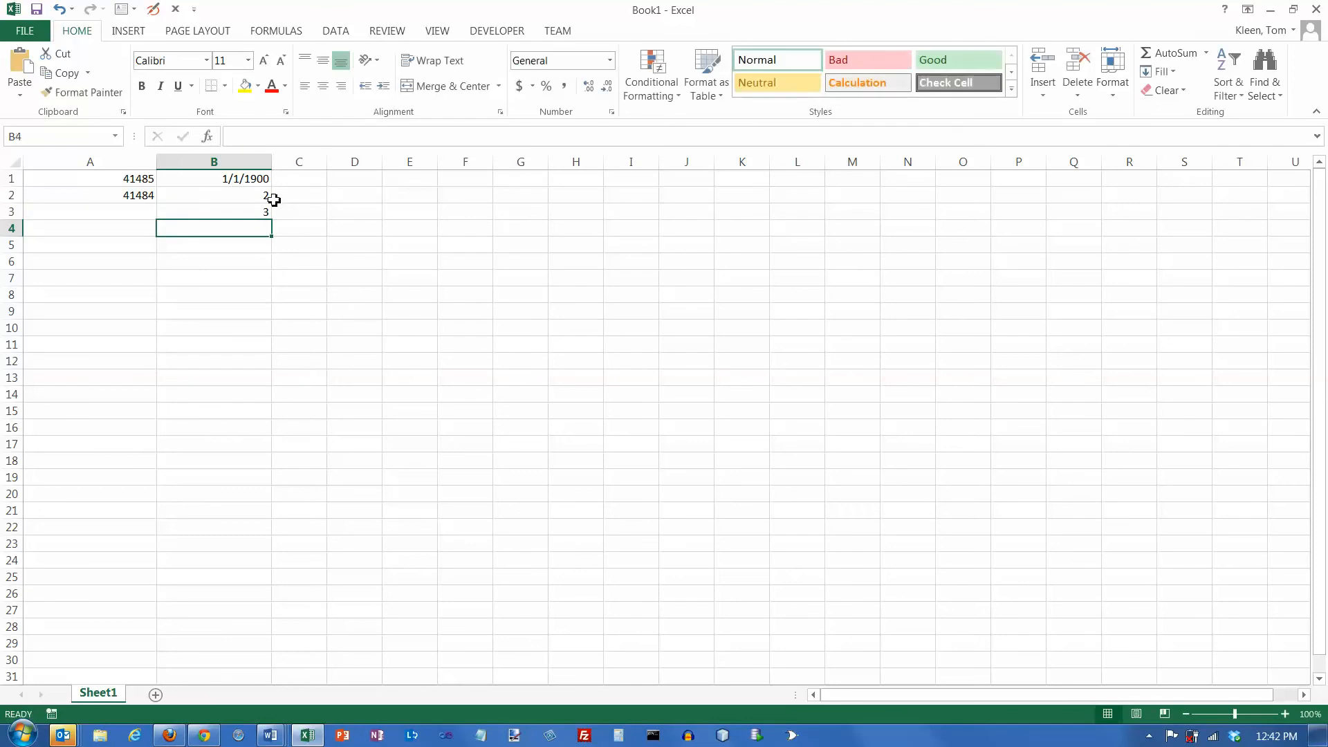
pyautogui.moveTo(265, 195); pyautogui.dragTo(271, 497)
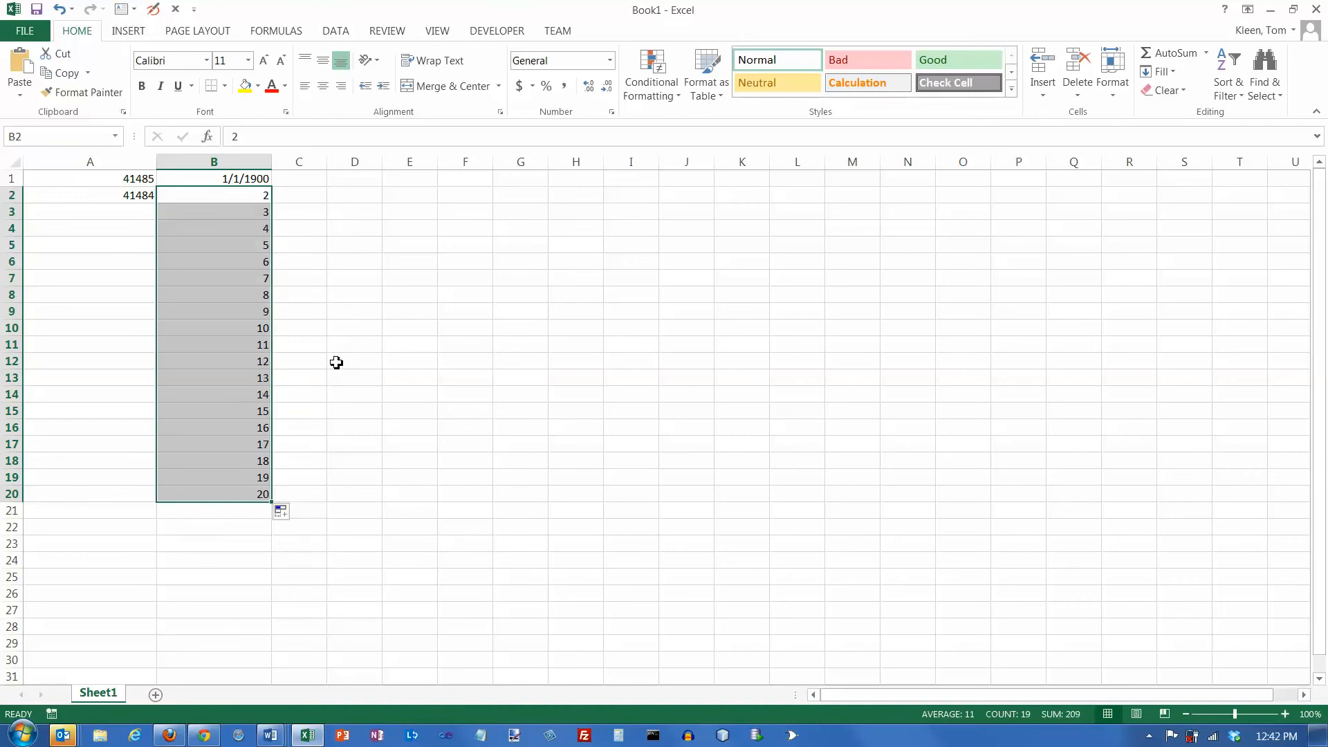
# - Format the number series in B2:B20 as Short Date and check several of the resulting dates
pyautogui.click(609, 60)
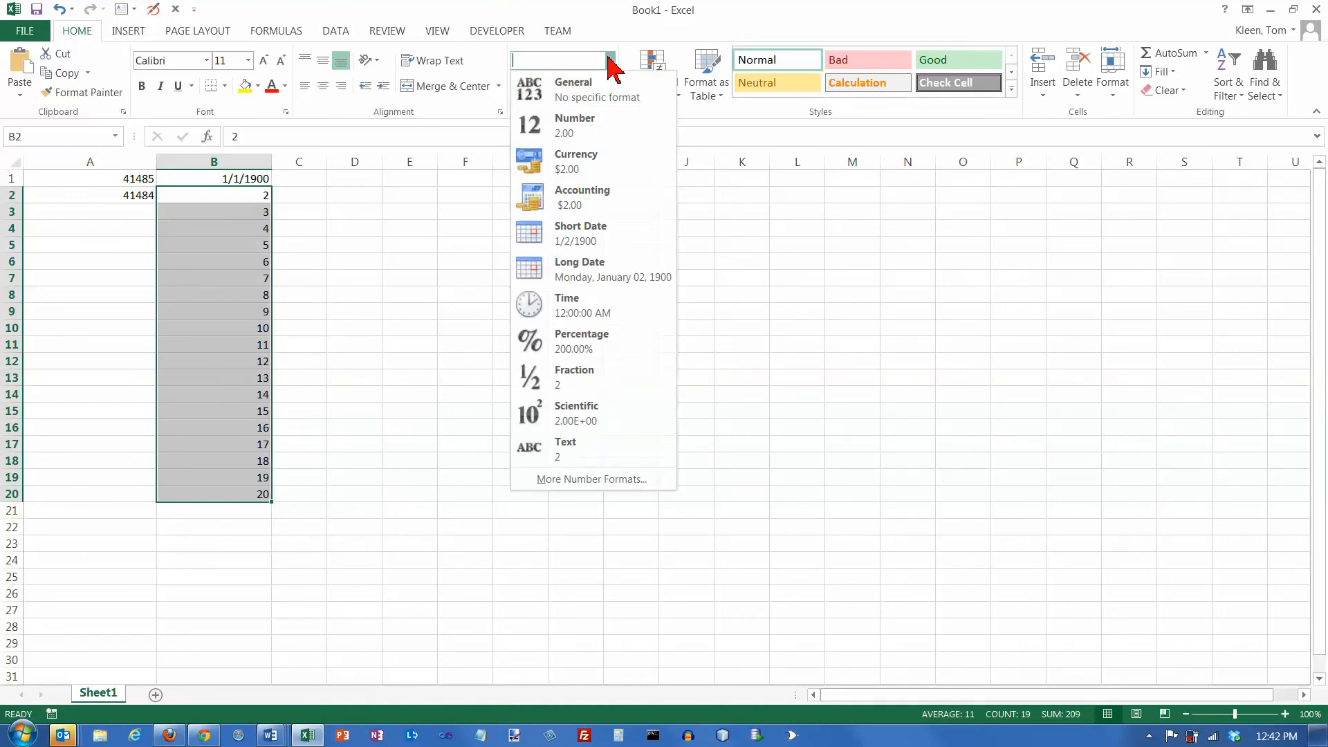
pyautogui.click(594, 228)
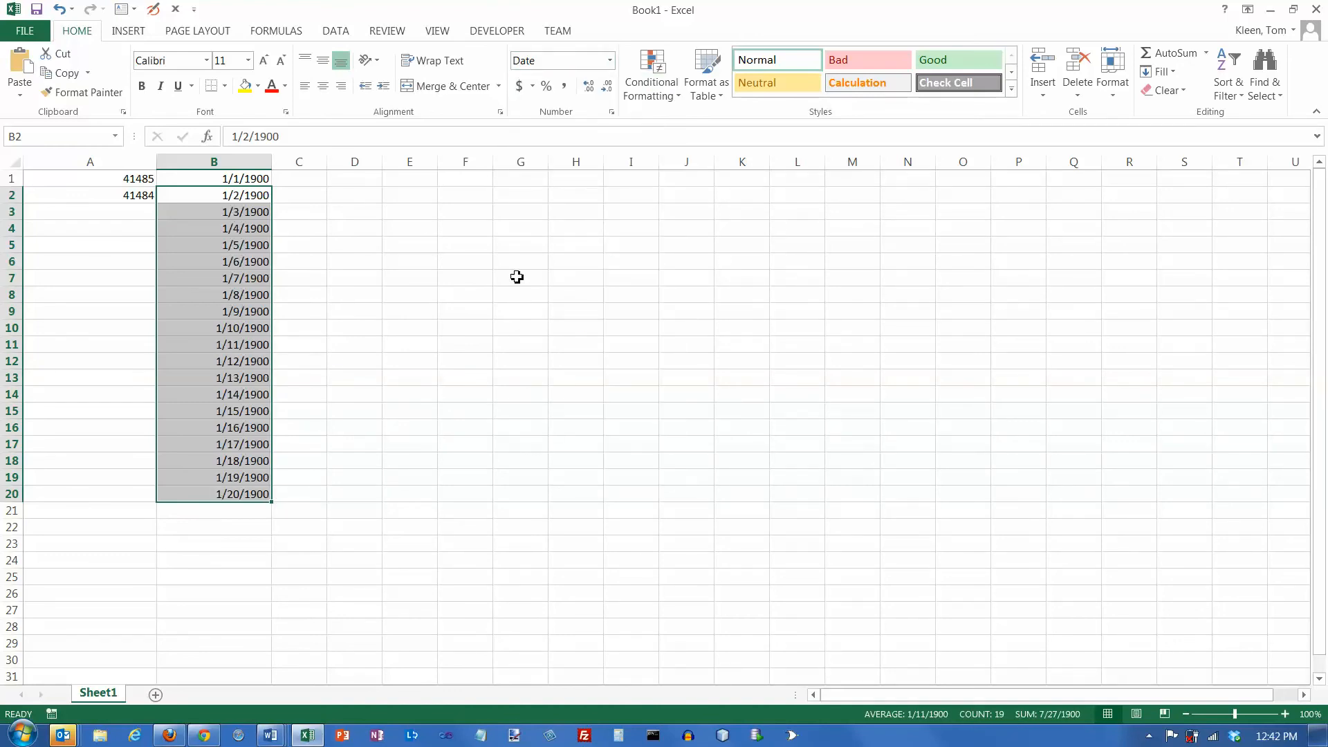
pyautogui.click(245, 211)
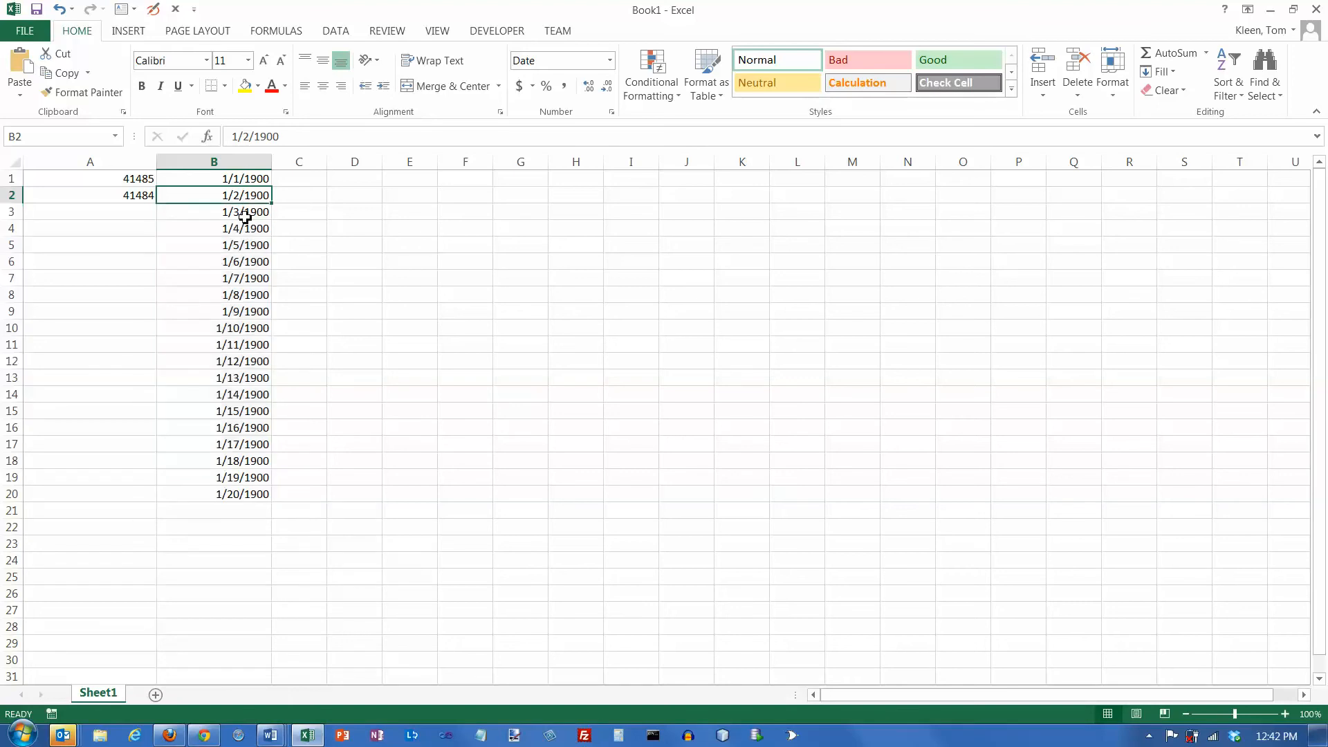
pyautogui.click(246, 232)
pyautogui.click(251, 266)
pyautogui.click(255, 496)
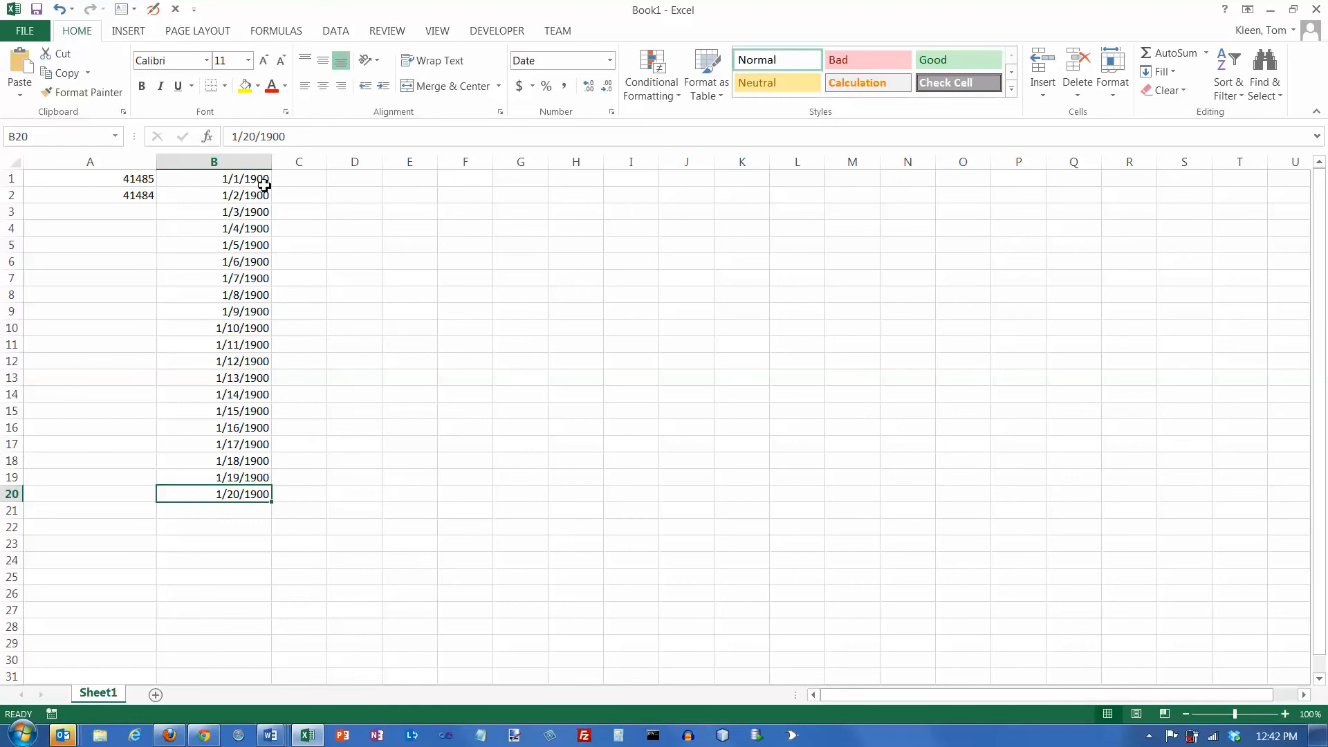
# - In a widened column C, enter 0 in cell C1 and -1 in cell C2
pyautogui.moveTo(327, 163); pyautogui.dragTo(382, 171)
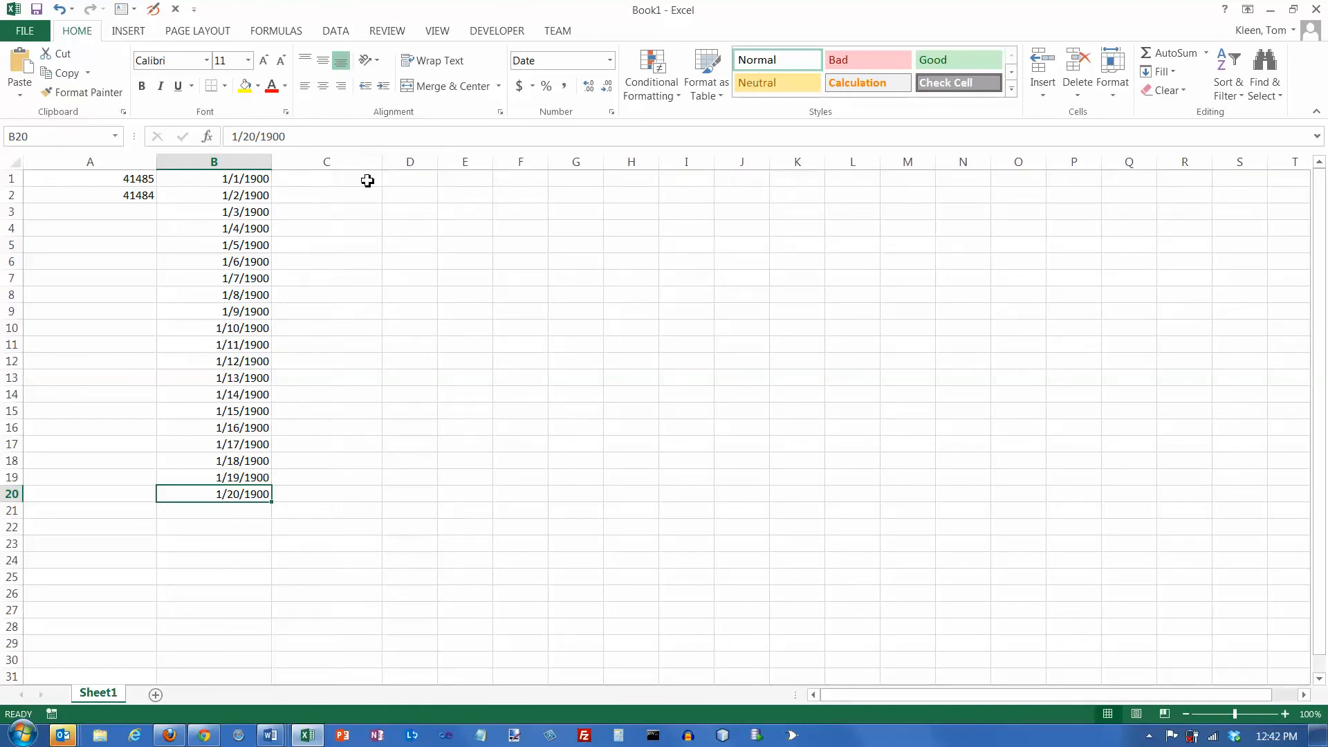
pyautogui.click(374, 177)
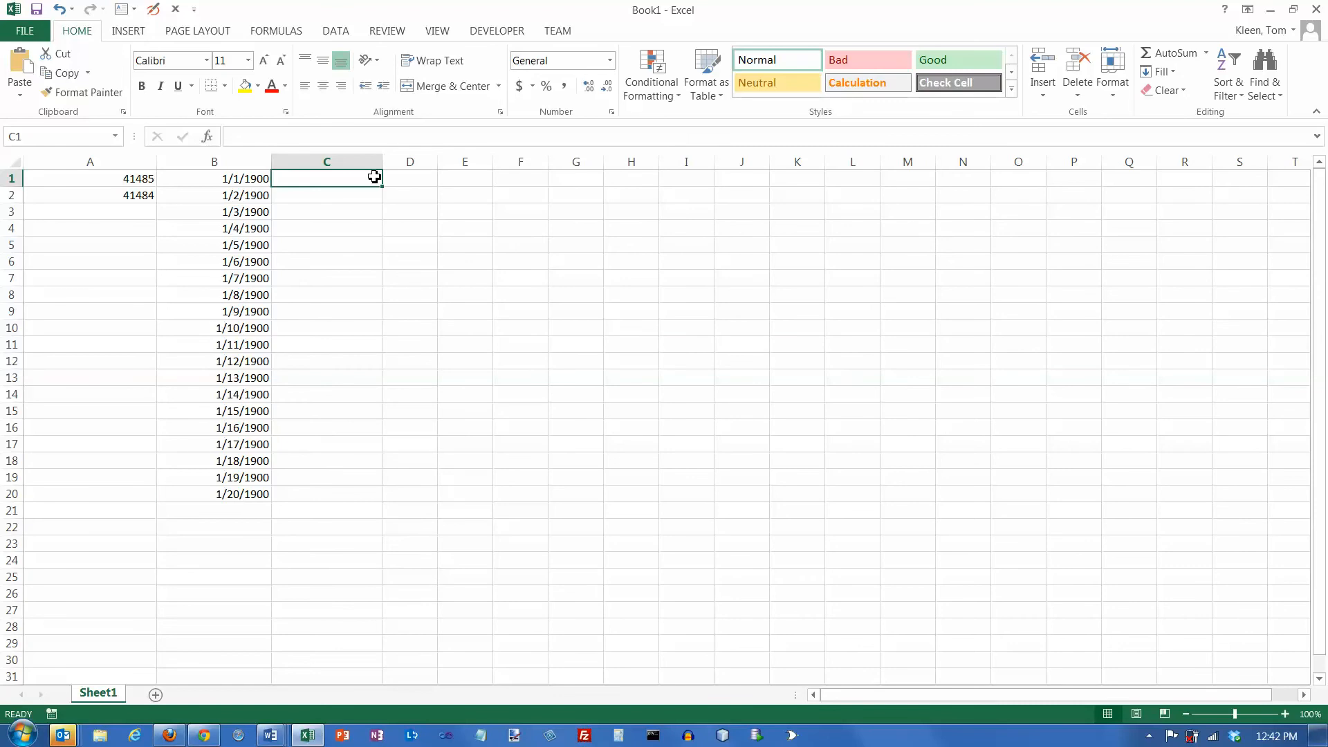
pyautogui.write('0')
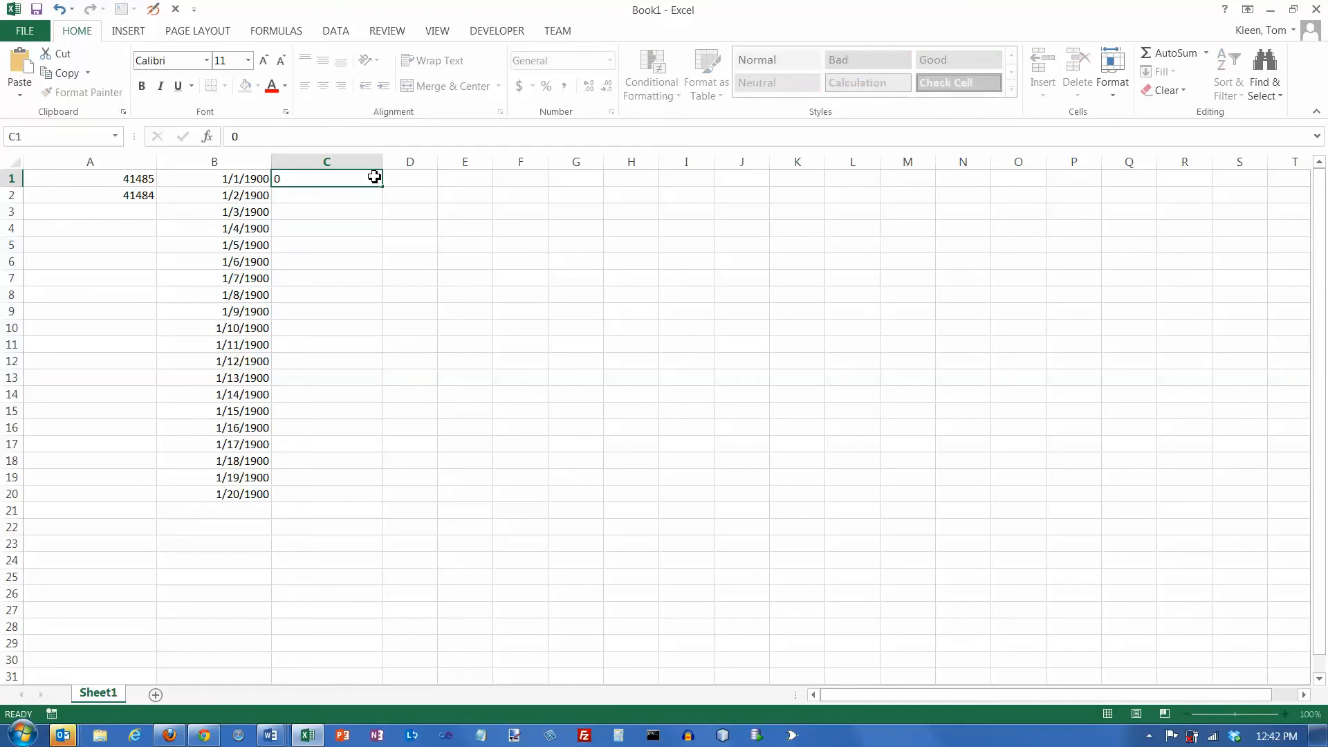
pyautogui.press('Return')
pyautogui.write('-1')
pyautogui.press('Return')
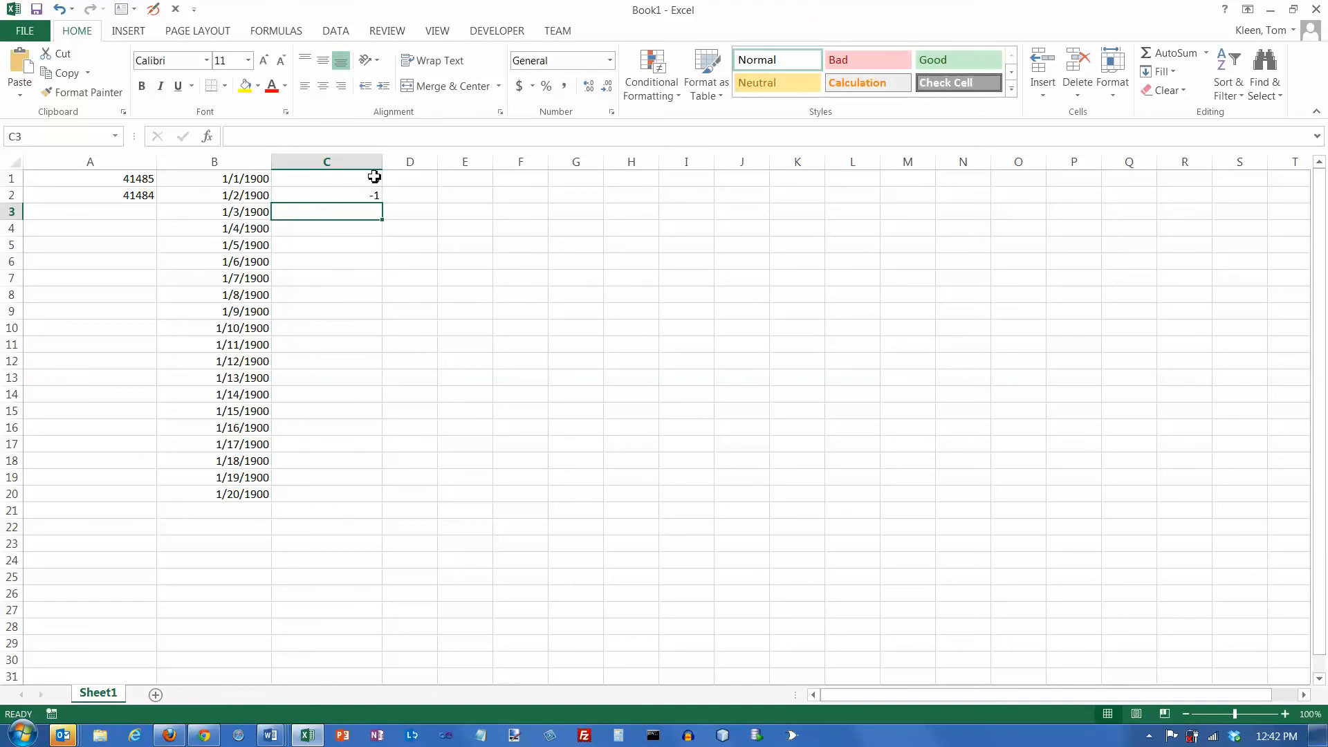
# - Extend the series starting in C1:C2 down to C20 and format C1:C20 as Short Date
pyautogui.moveTo(367, 180); pyautogui.dragTo(385, 509)
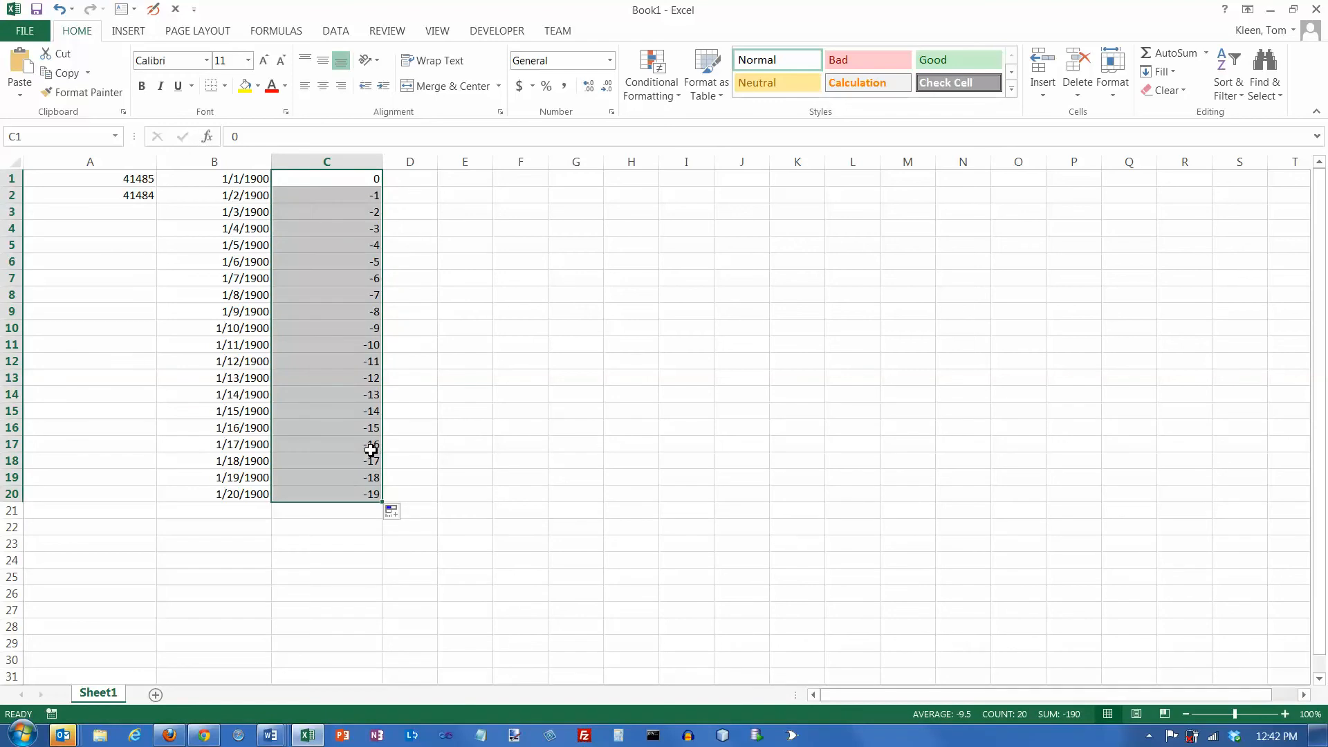
pyautogui.click(609, 61)
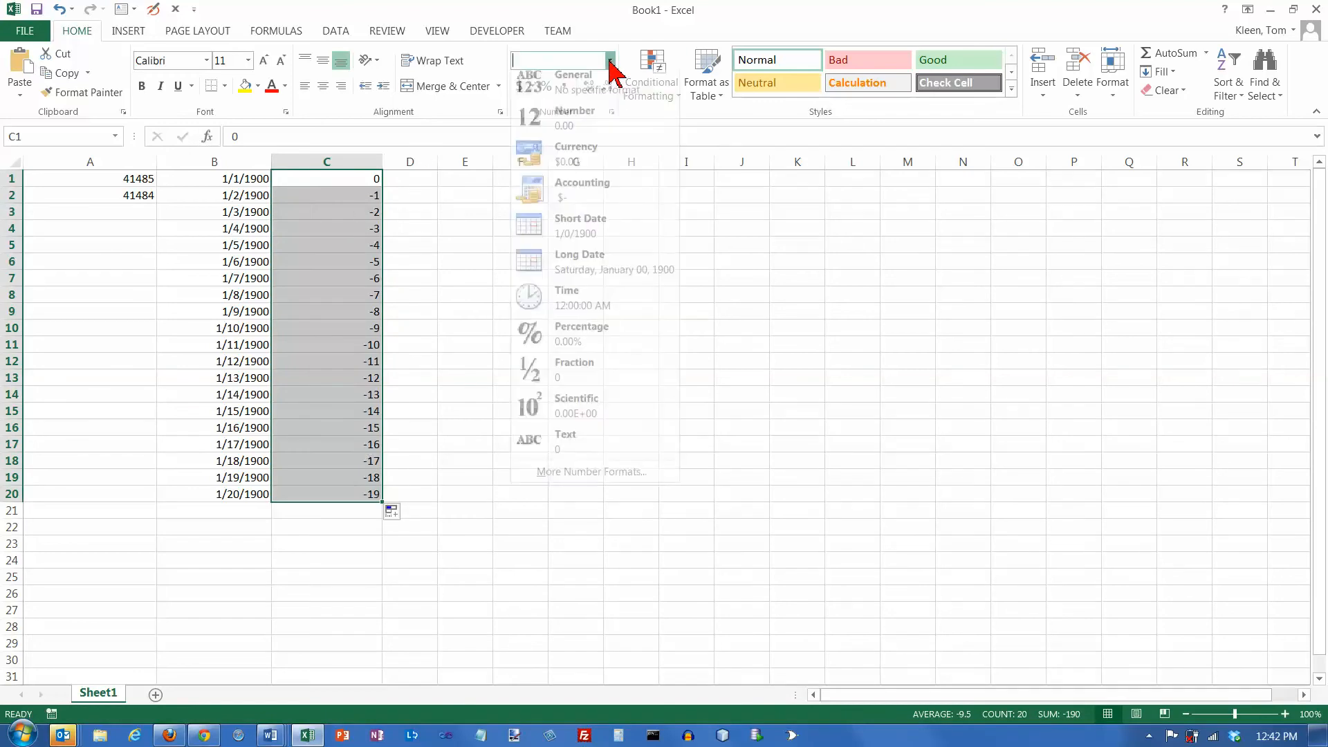
pyautogui.click(579, 229)
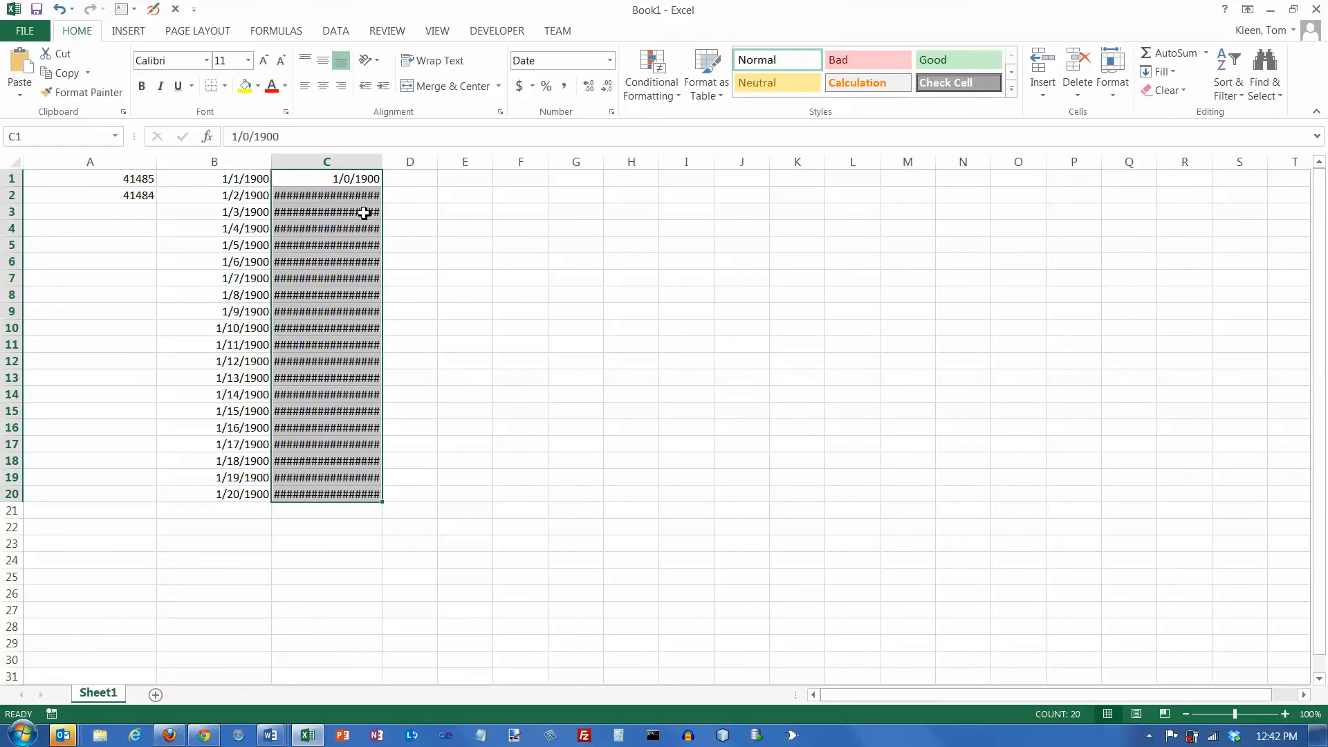
# - Try to make the negative dates readable by greatly widening column C, undo the widening, and check cell C1
pyautogui.moveTo(383, 160); pyautogui.dragTo(1102, 166)
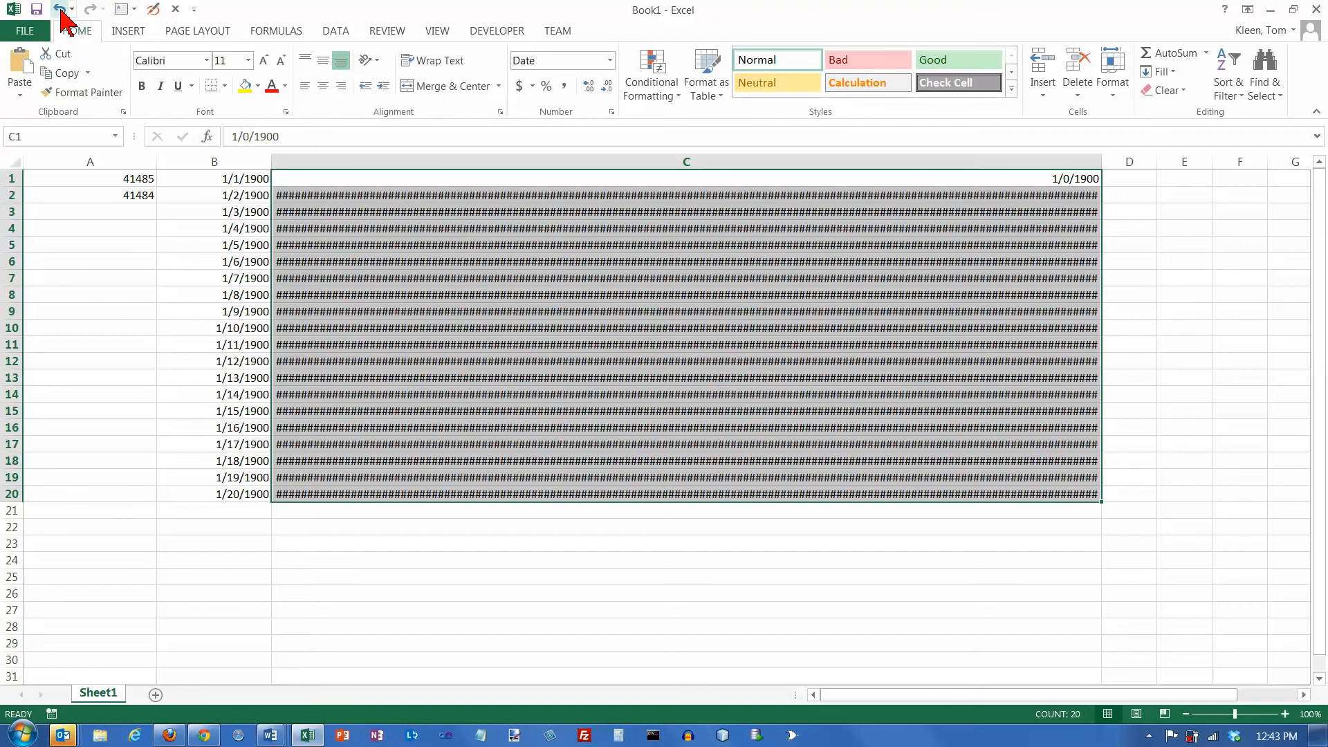
pyautogui.click(61, 9)
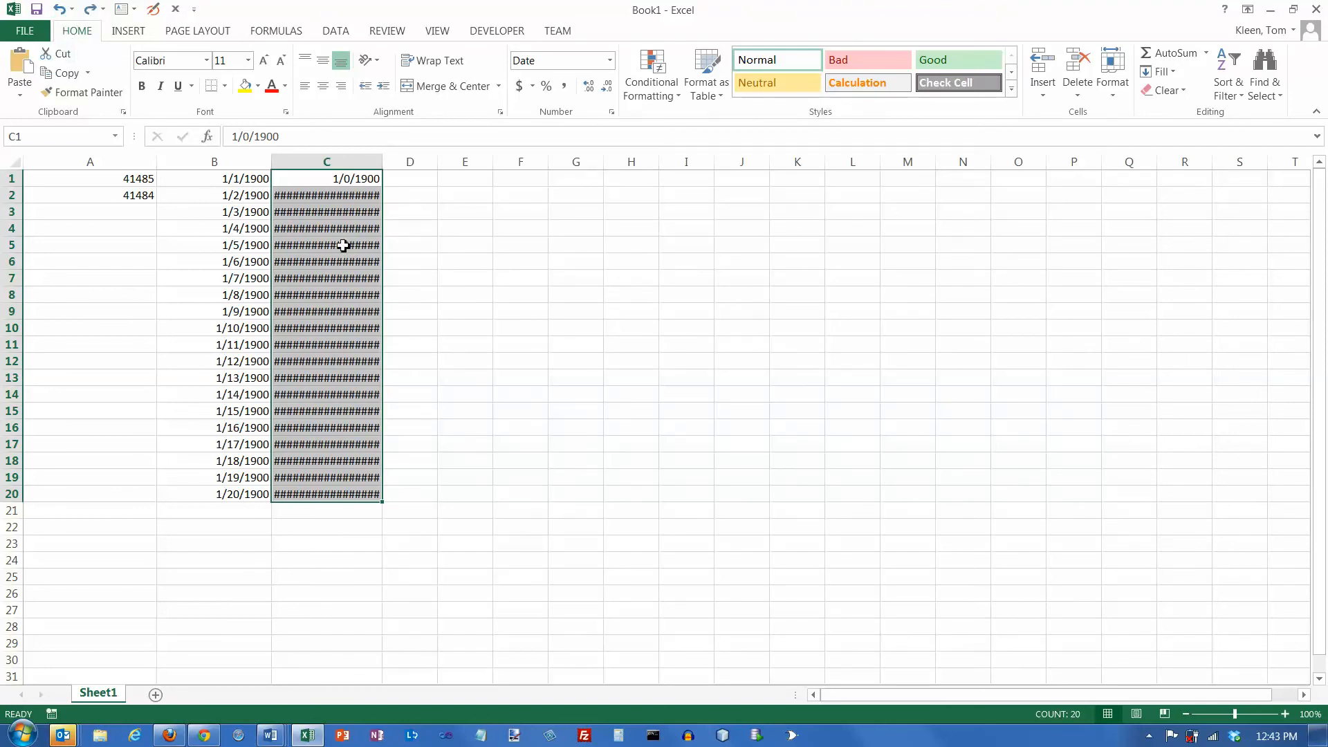
pyautogui.moveTo(347, 196)
pyautogui.click(352, 181)
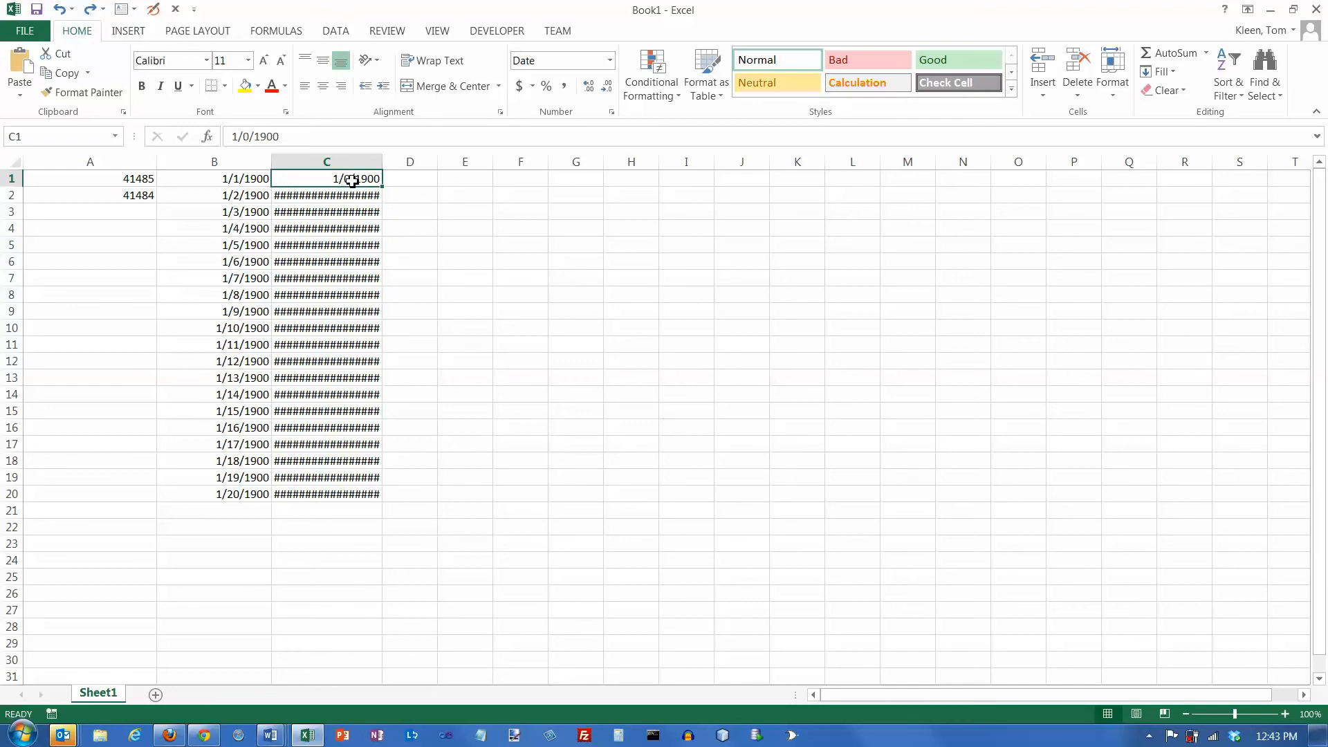
# - Clear the negative values from C2:C20 and enter the date 12/31/1899 in cell C2
pyautogui.moveTo(351, 194); pyautogui.dragTo(356, 491)
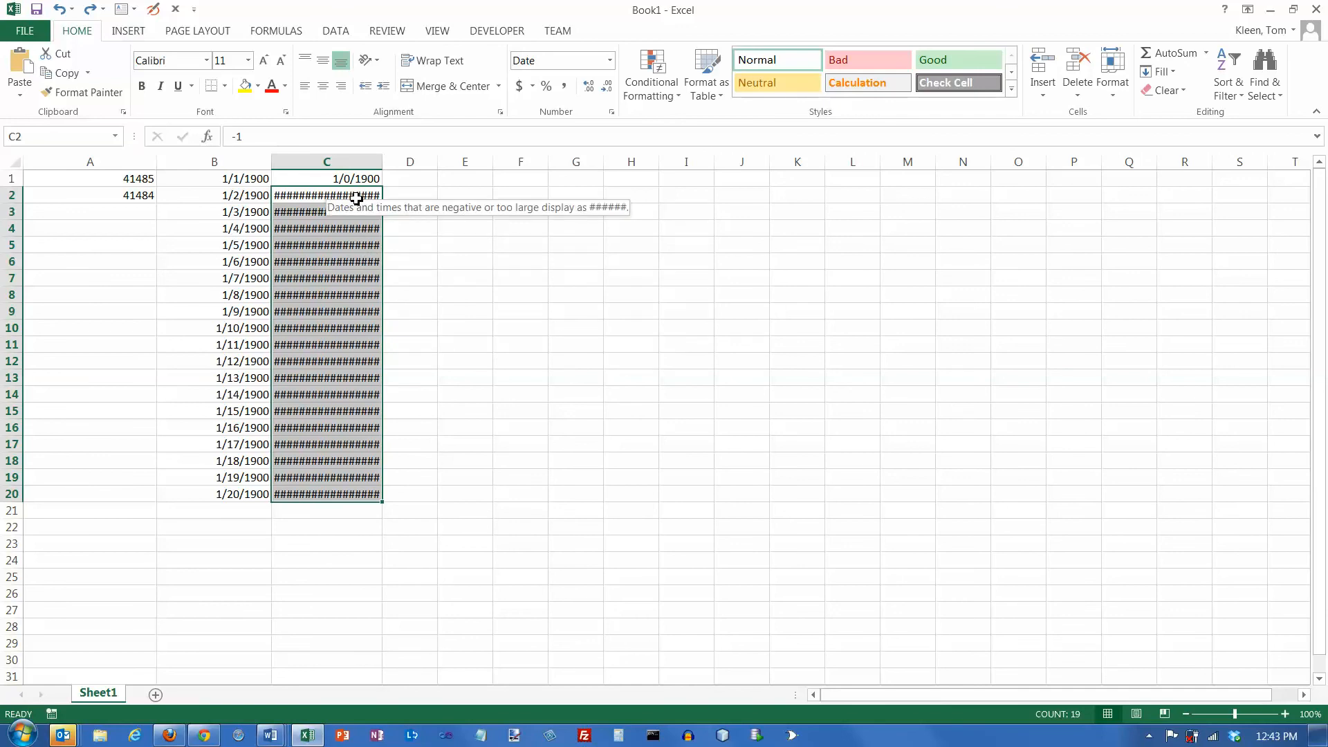
pyautogui.press('Delete')
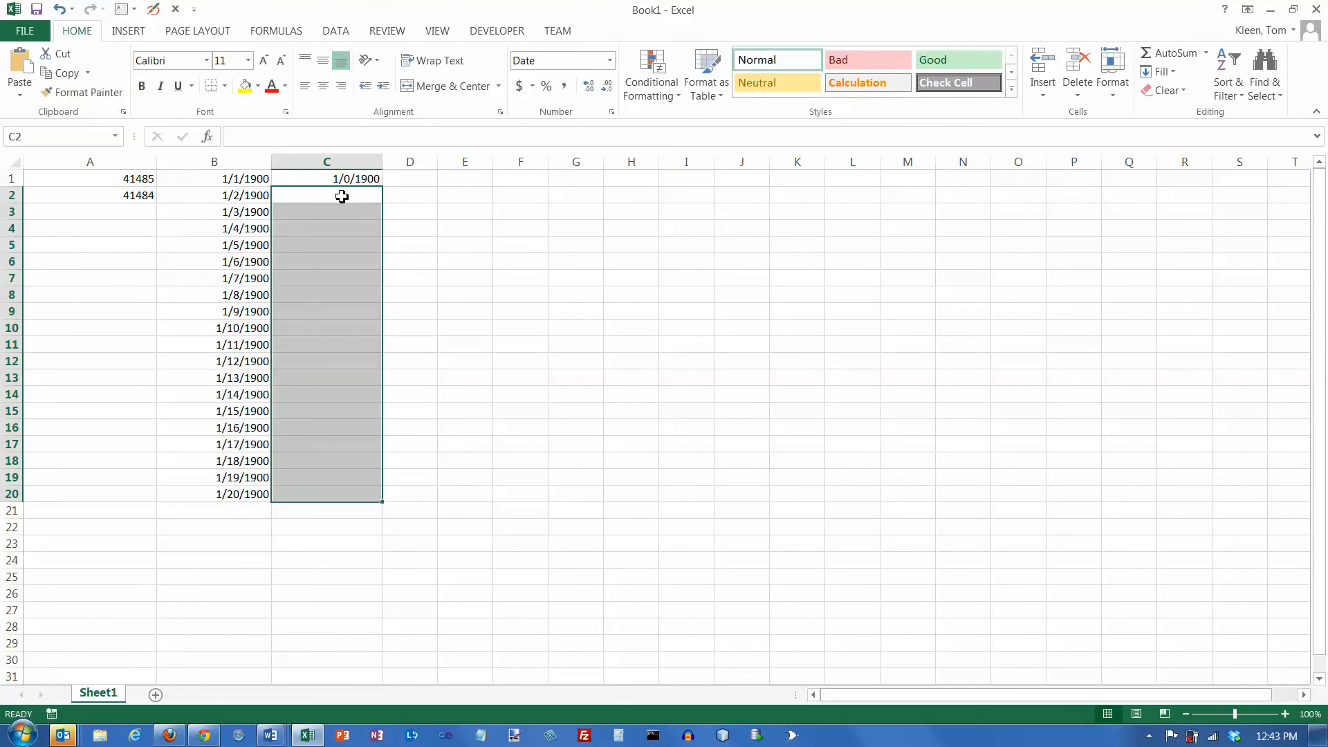
pyautogui.click(342, 197)
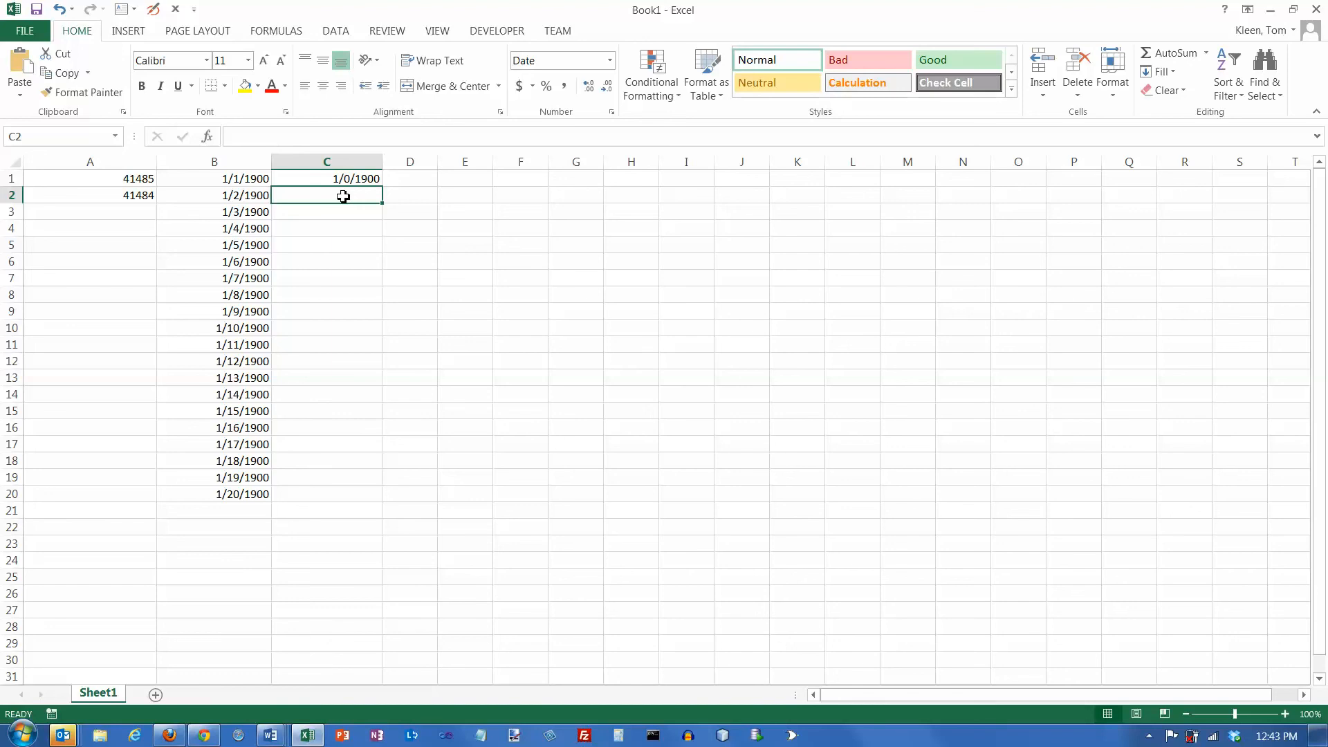
pyautogui.write('12/31/1')
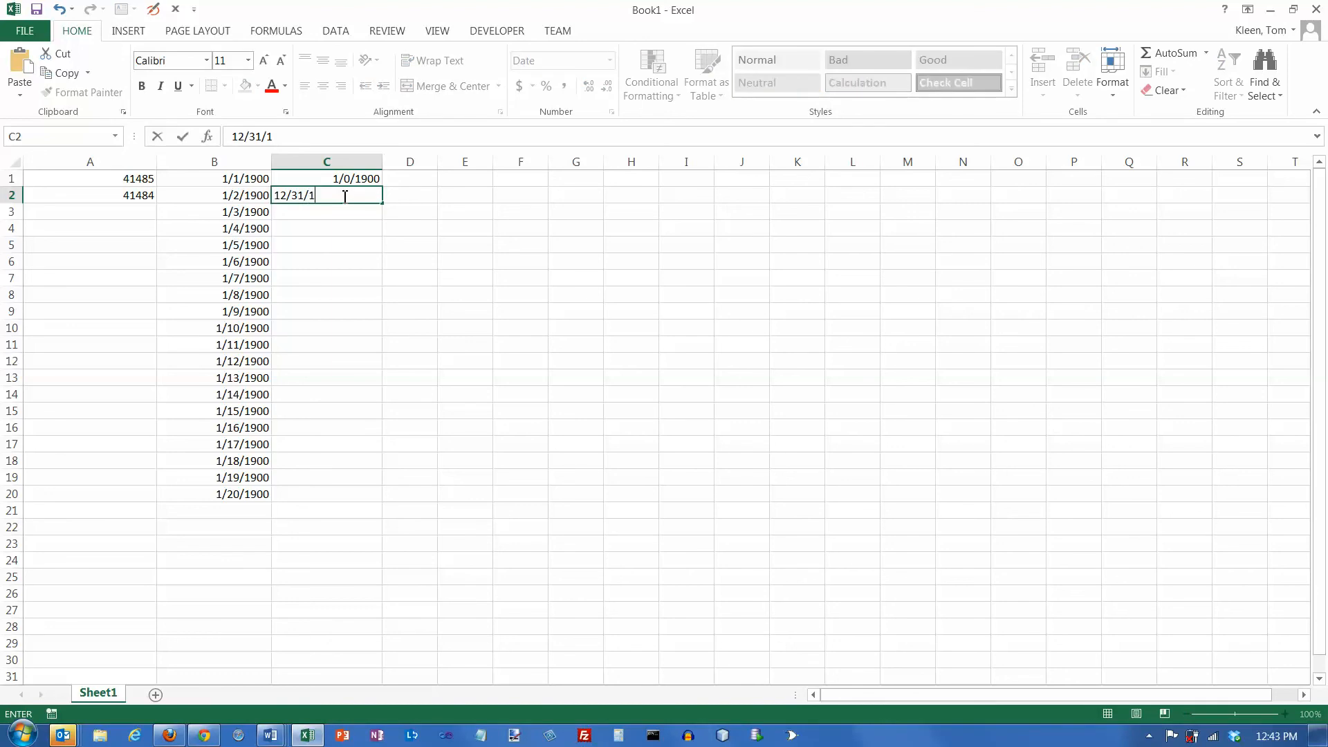
pyautogui.press('Return')
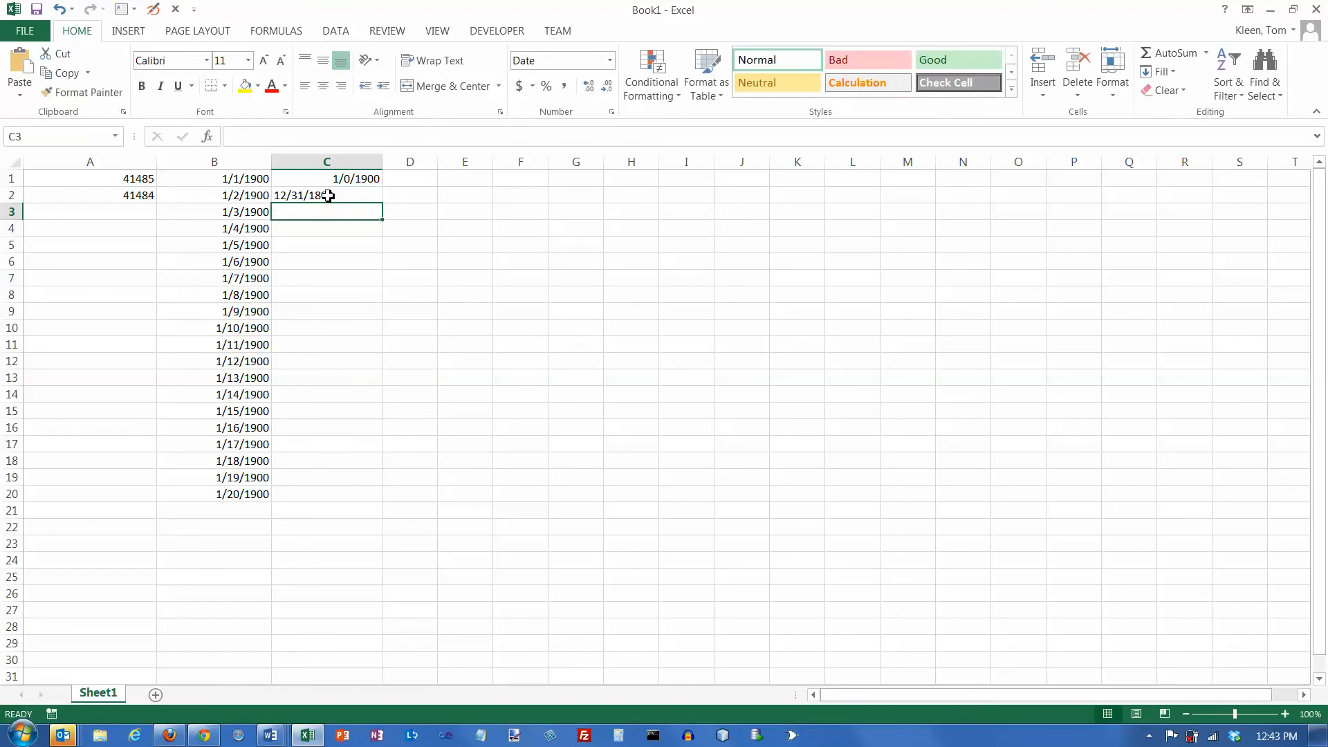
# - Format the 12/31/1899 entry in cell C2 as General and examine how the cell treats it
pyautogui.click(327, 196)
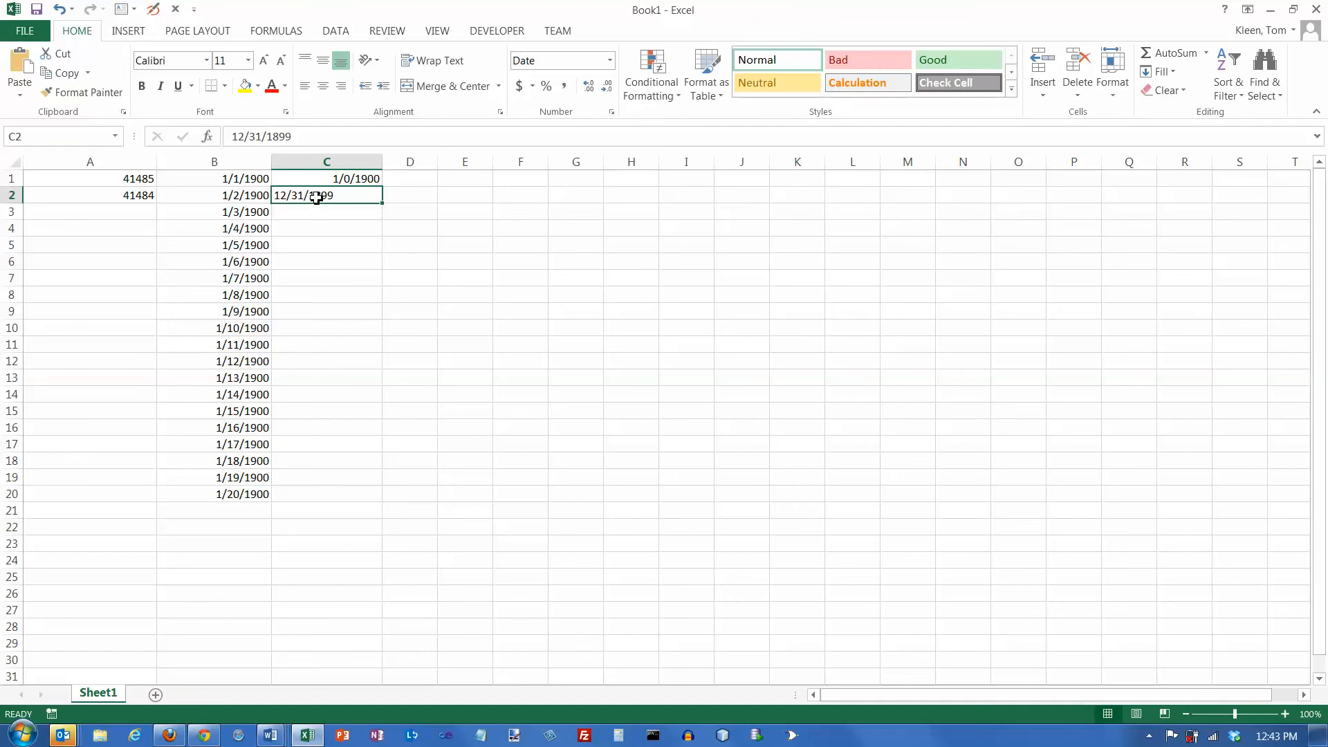
pyautogui.click(610, 61)
pyautogui.click(587, 89)
pyautogui.click(609, 61)
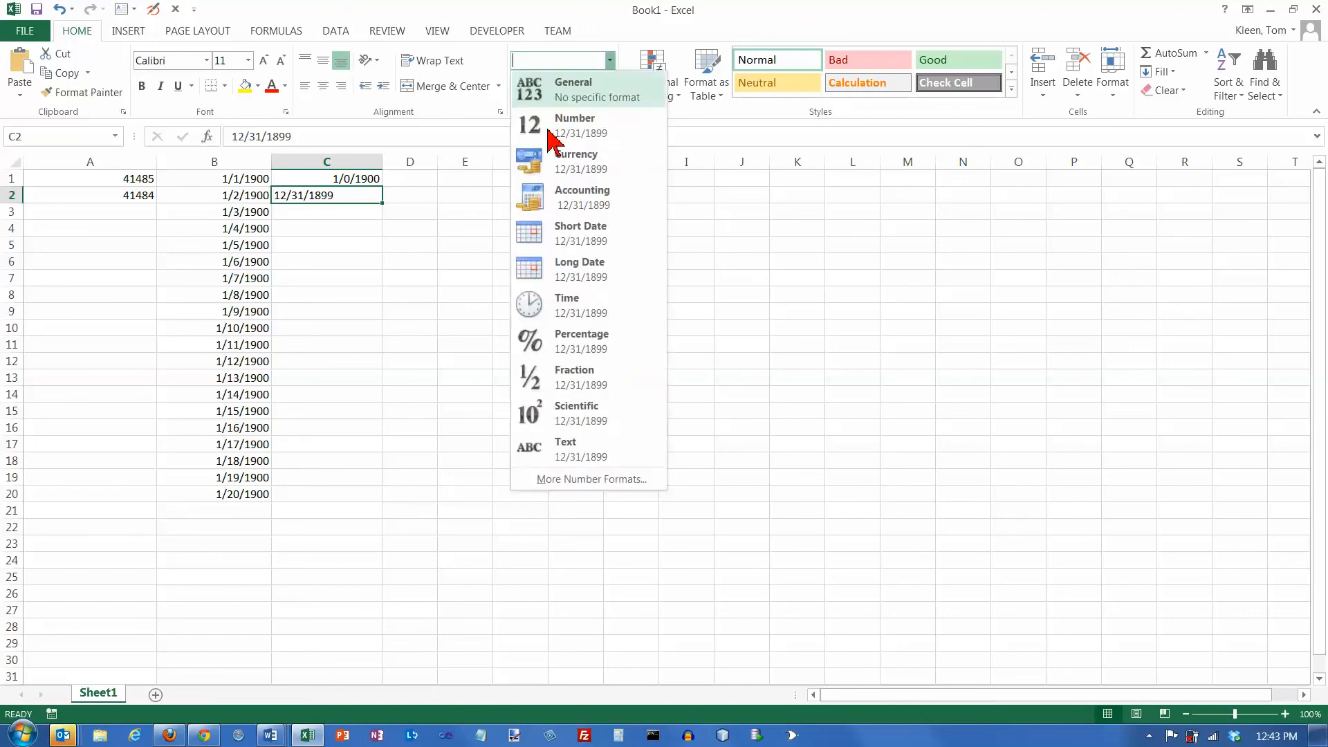
pyautogui.click(309, 199)
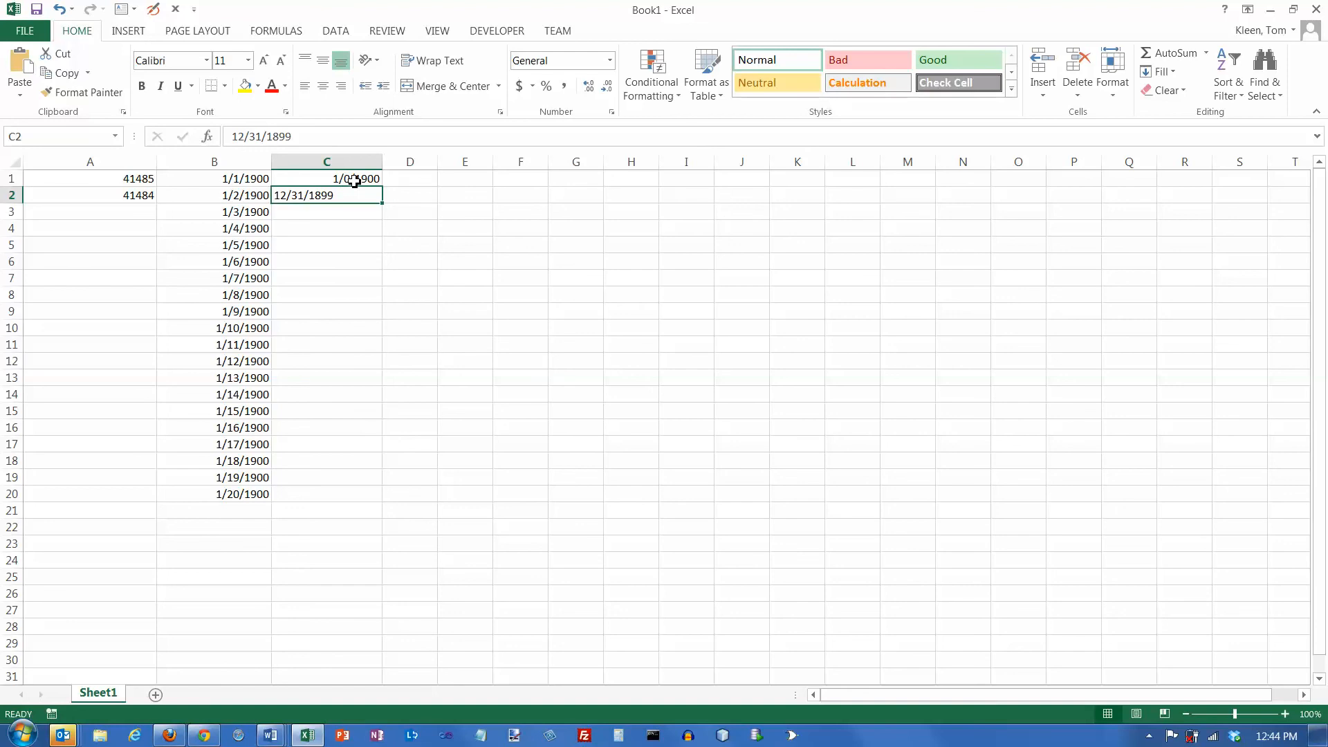
pyautogui.click(338, 213)
pyautogui.click(343, 199)
pyautogui.click(339, 211)
pyautogui.click(341, 196)
# - Switch the dates in B1:B20 to General format and back to Short Date
pyautogui.click(242, 180)
pyautogui.moveTo(241, 179); pyautogui.dragTo(240, 489)
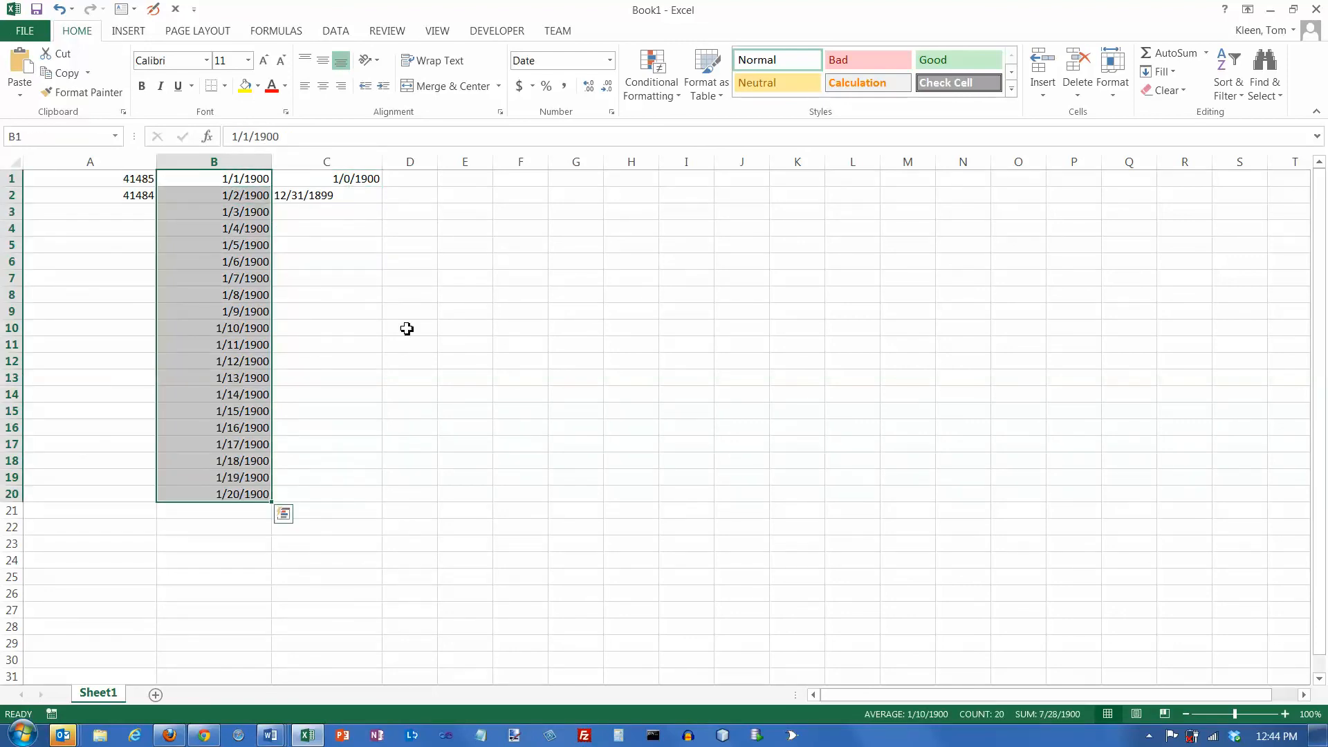
pyautogui.click(610, 64)
pyautogui.click(573, 84)
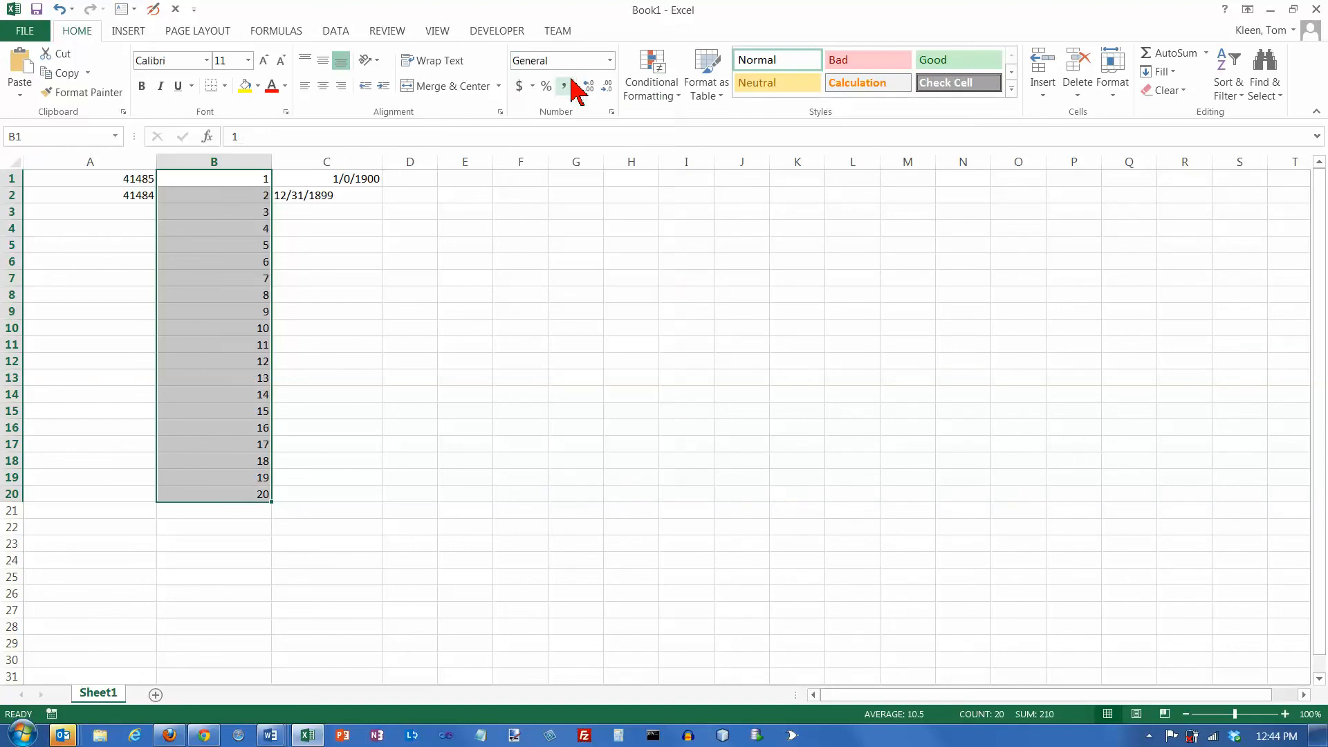
pyautogui.click(609, 63)
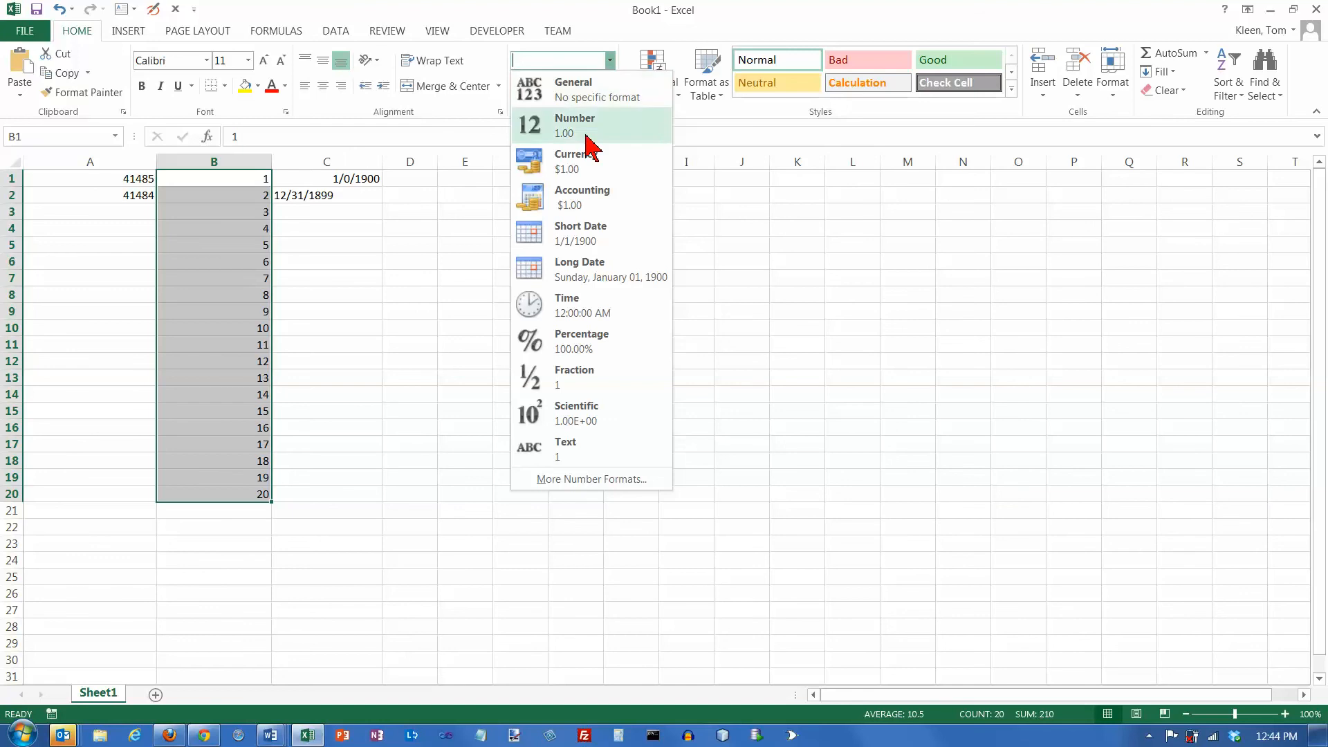
pyautogui.click(580, 235)
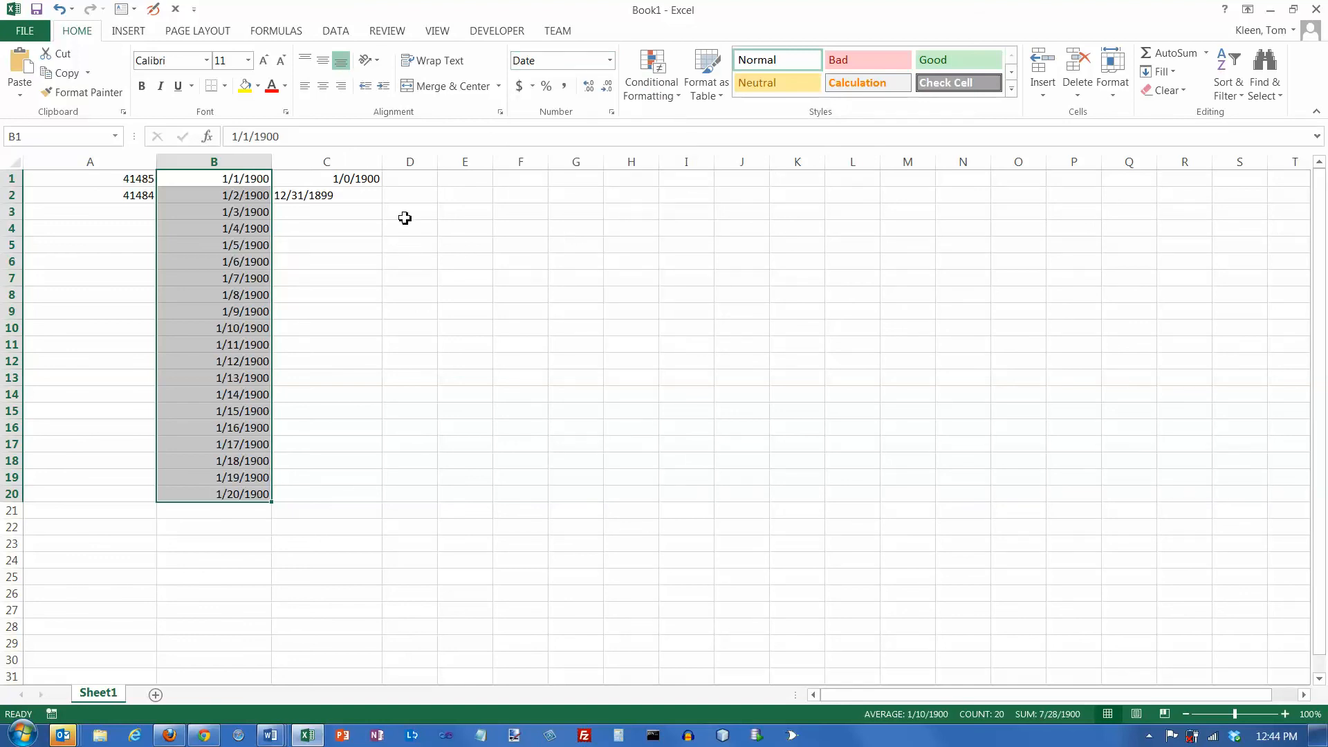
# - In a widened column D, enter the dates 7/30/2013 in D1 and 12/25/2013 in D2
pyautogui.moveTo(440, 162); pyautogui.dragTo(494, 163)
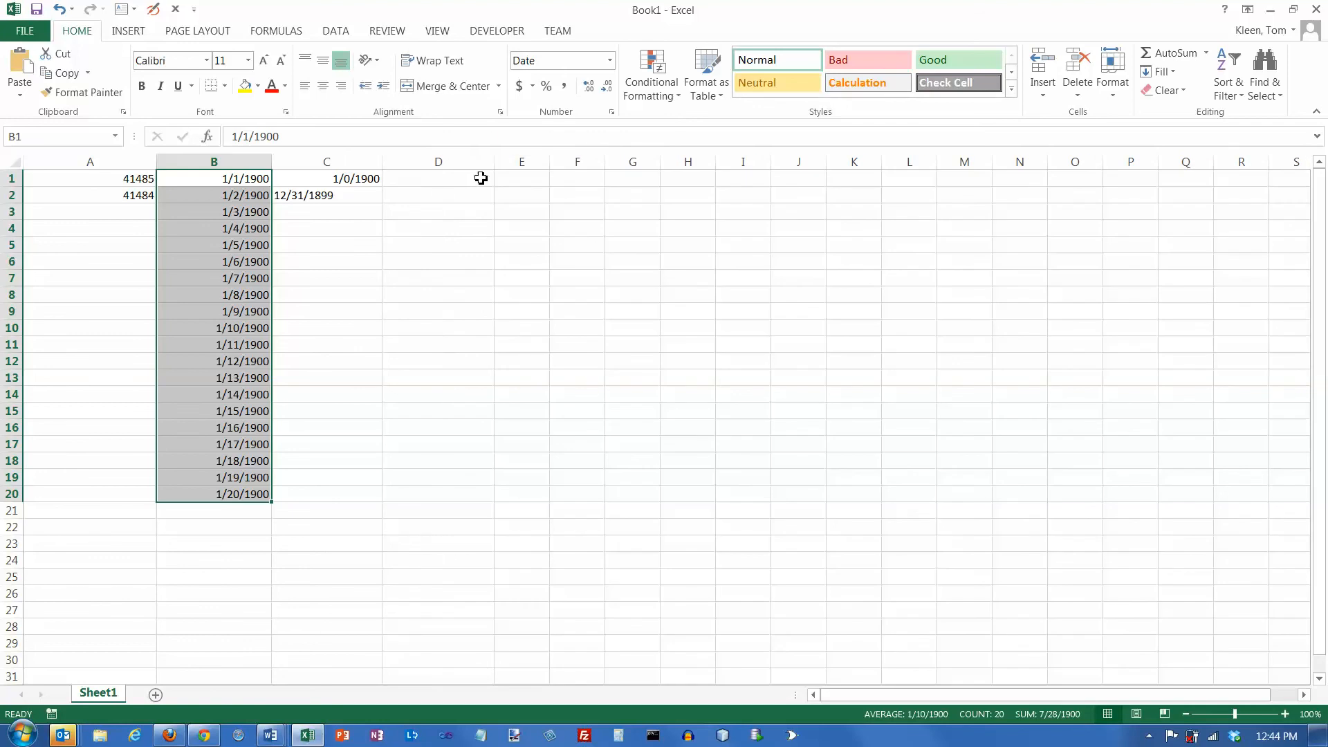
pyautogui.click(424, 177)
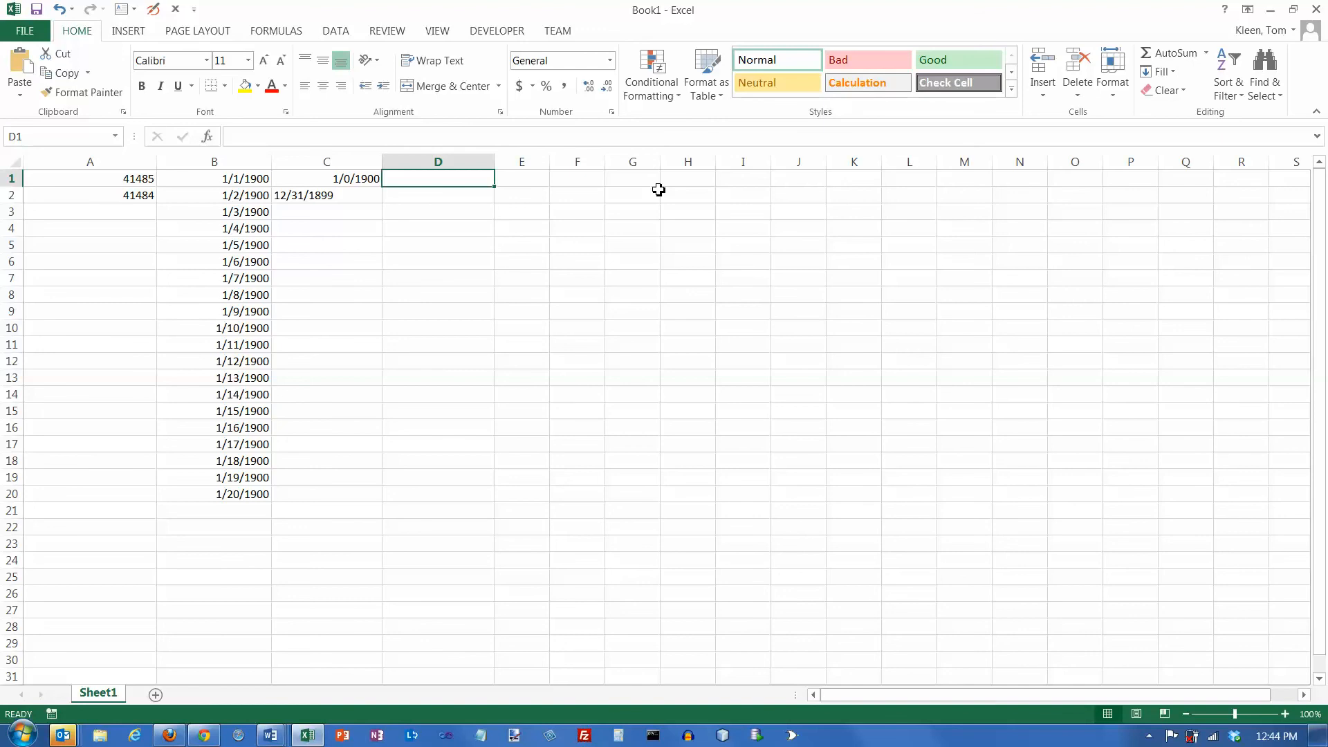
pyautogui.write('7/30/2013')
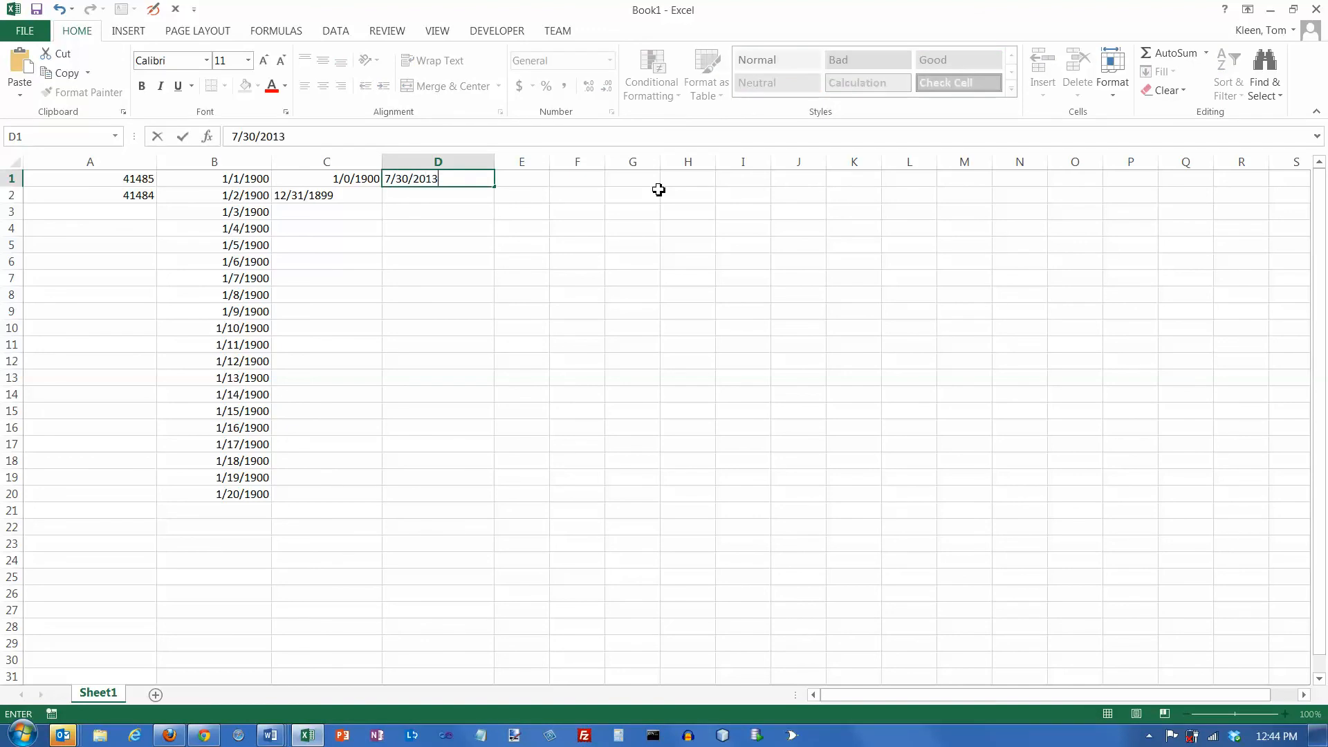
pyautogui.press('Return')
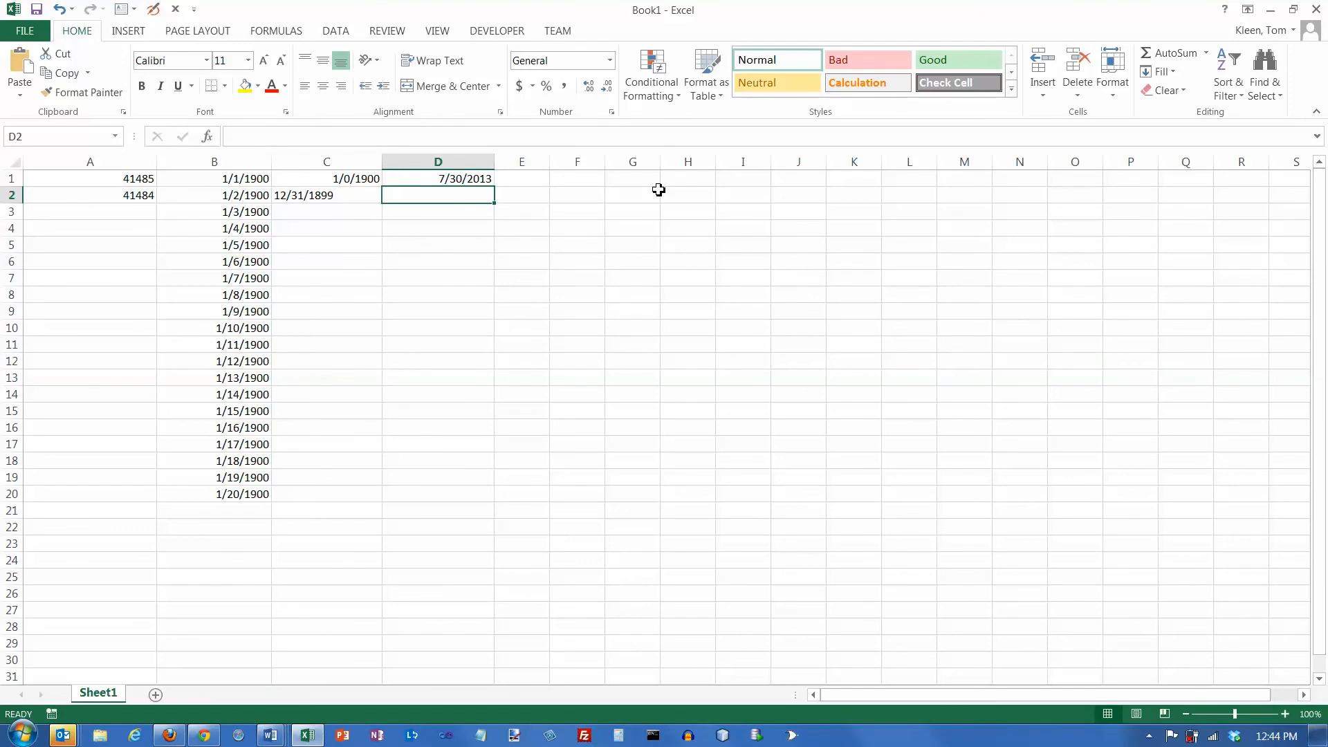
pyautogui.write('12/2')
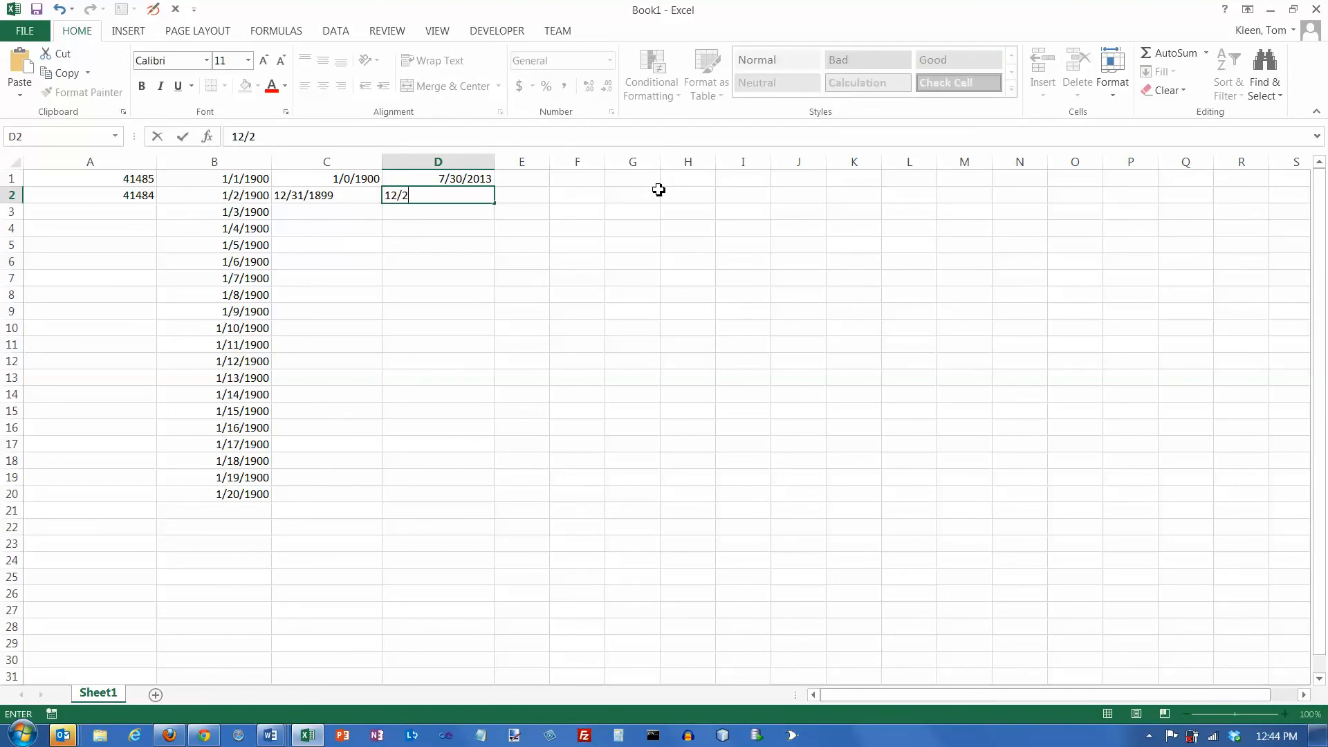
pyautogui.write('5/2013')
pyautogui.press('Return')
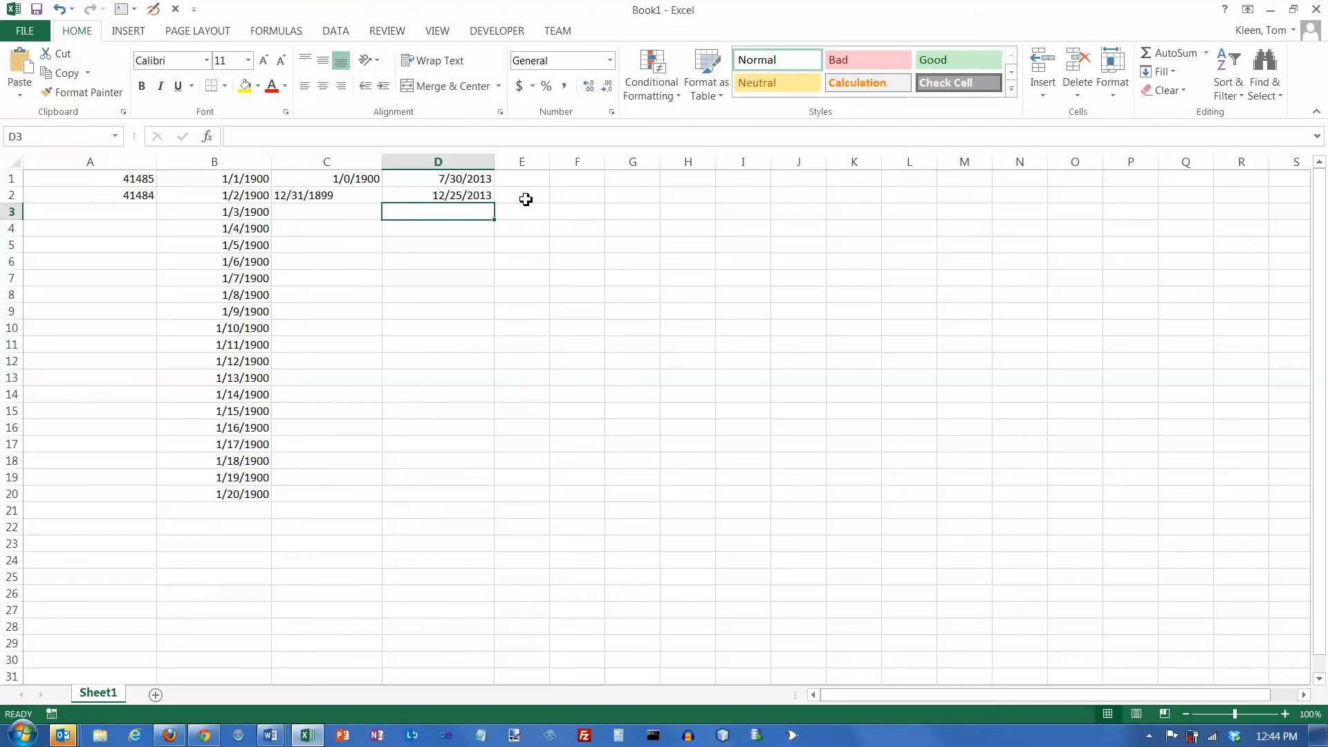
# - Calculate the number of days between the two dates in cell D3 with the formula =D2-D1
pyautogui.write('=')
pyautogui.press('Up')
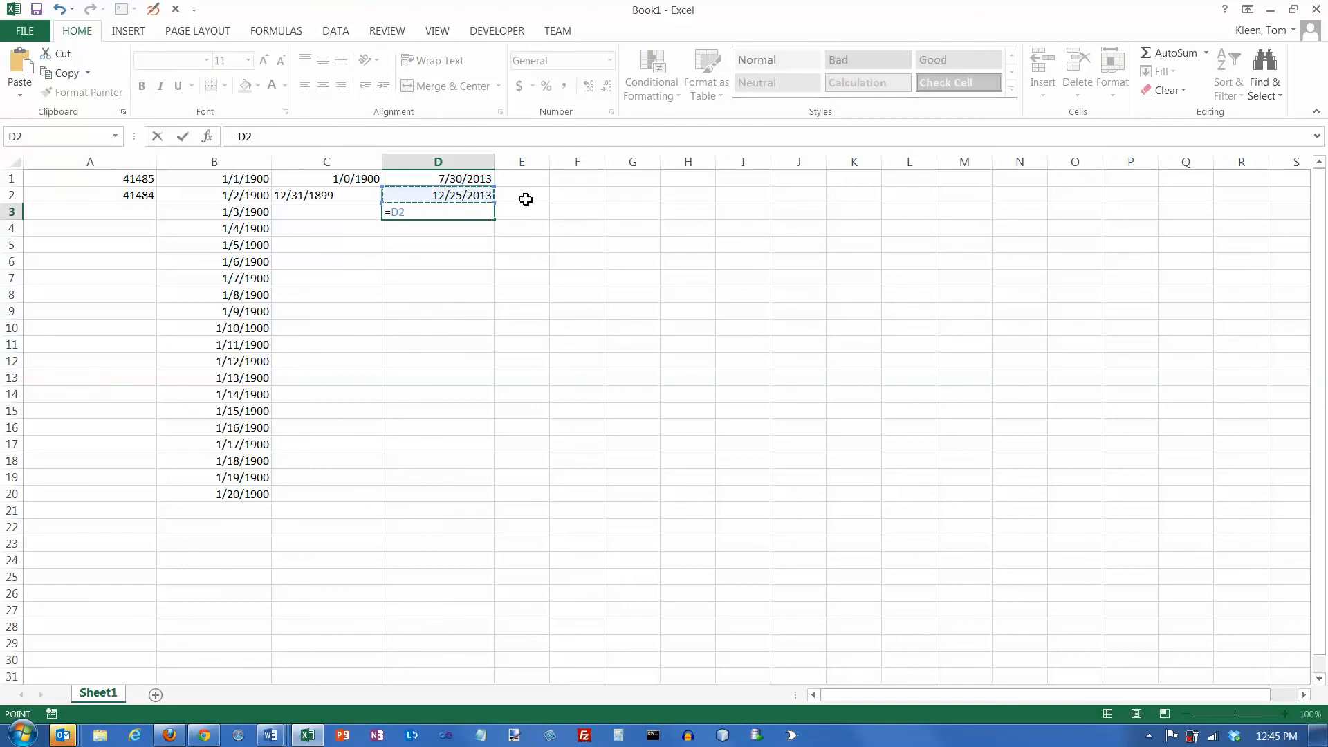
pyautogui.write('-')
pyautogui.press('Up')
pyautogui.press('Up')
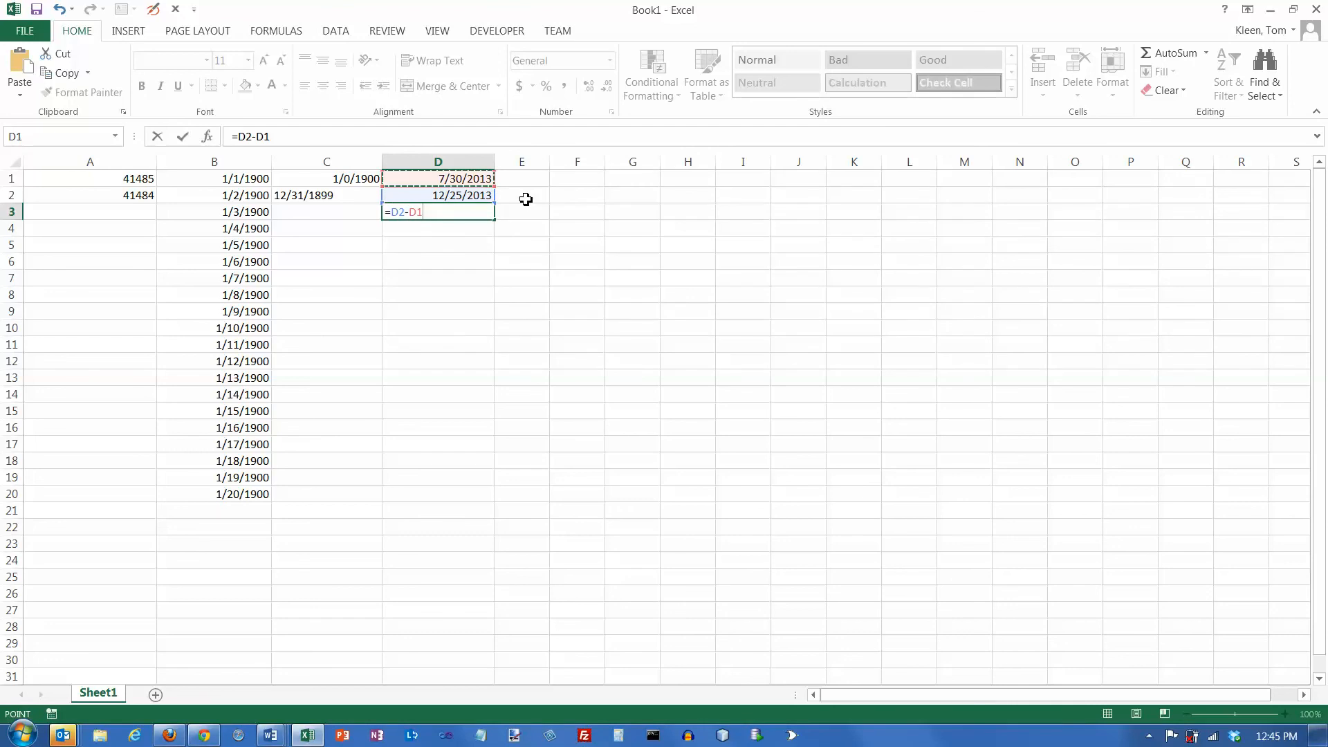
pyautogui.press('Return')
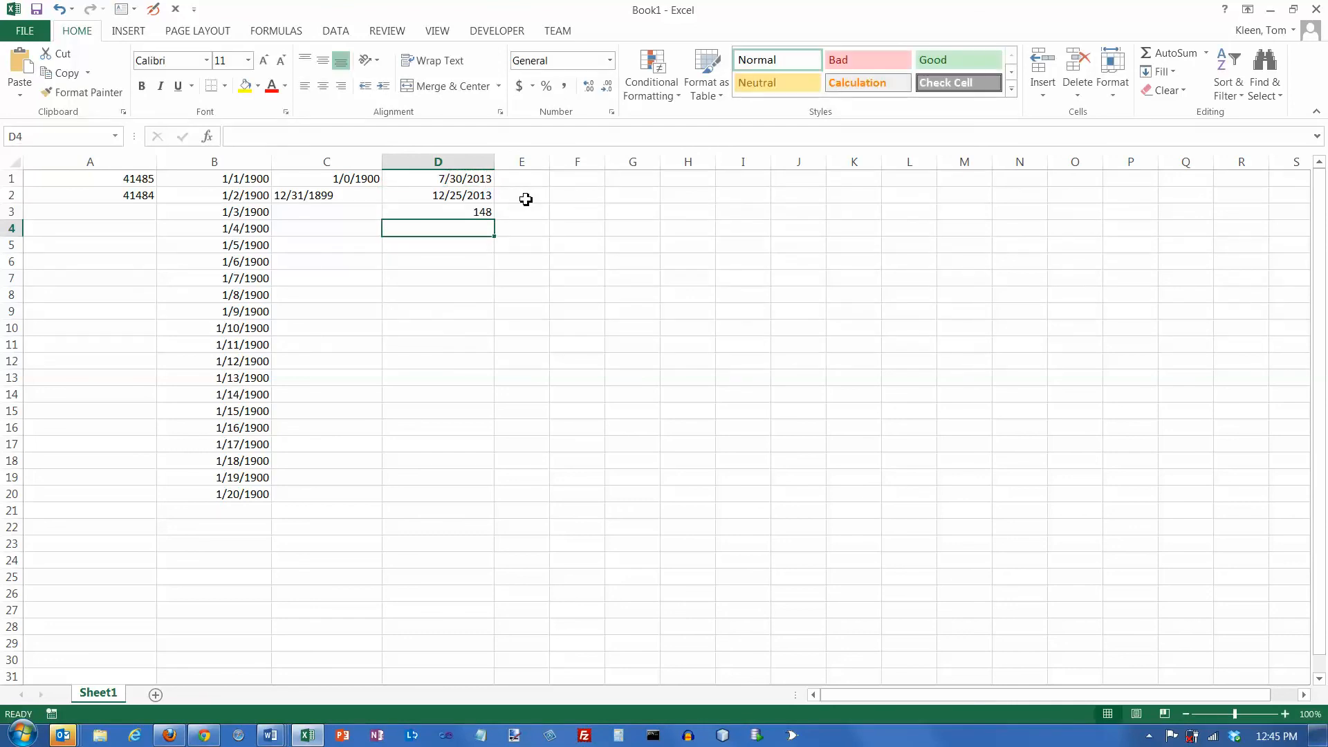
# - Switch the day-difference result in cell D3 to Short Date format and back to General
pyautogui.click(472, 211)
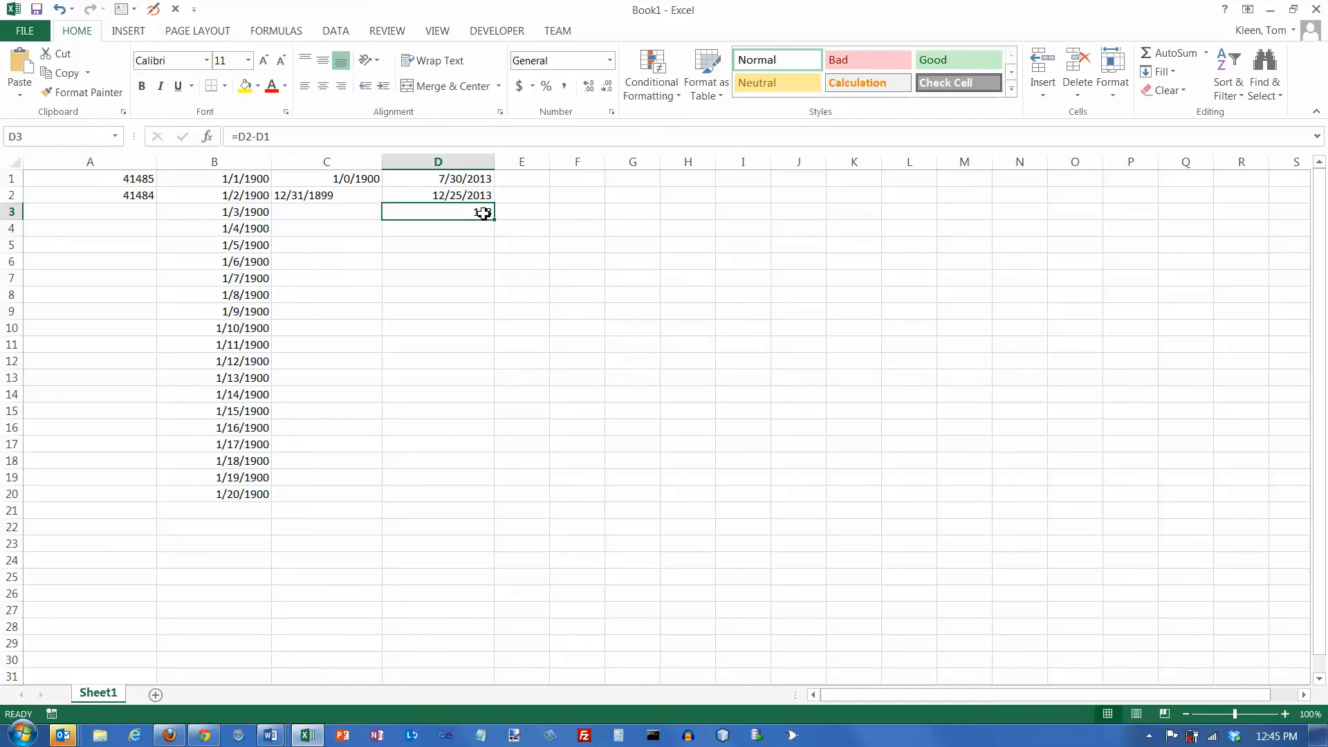
pyautogui.click(610, 60)
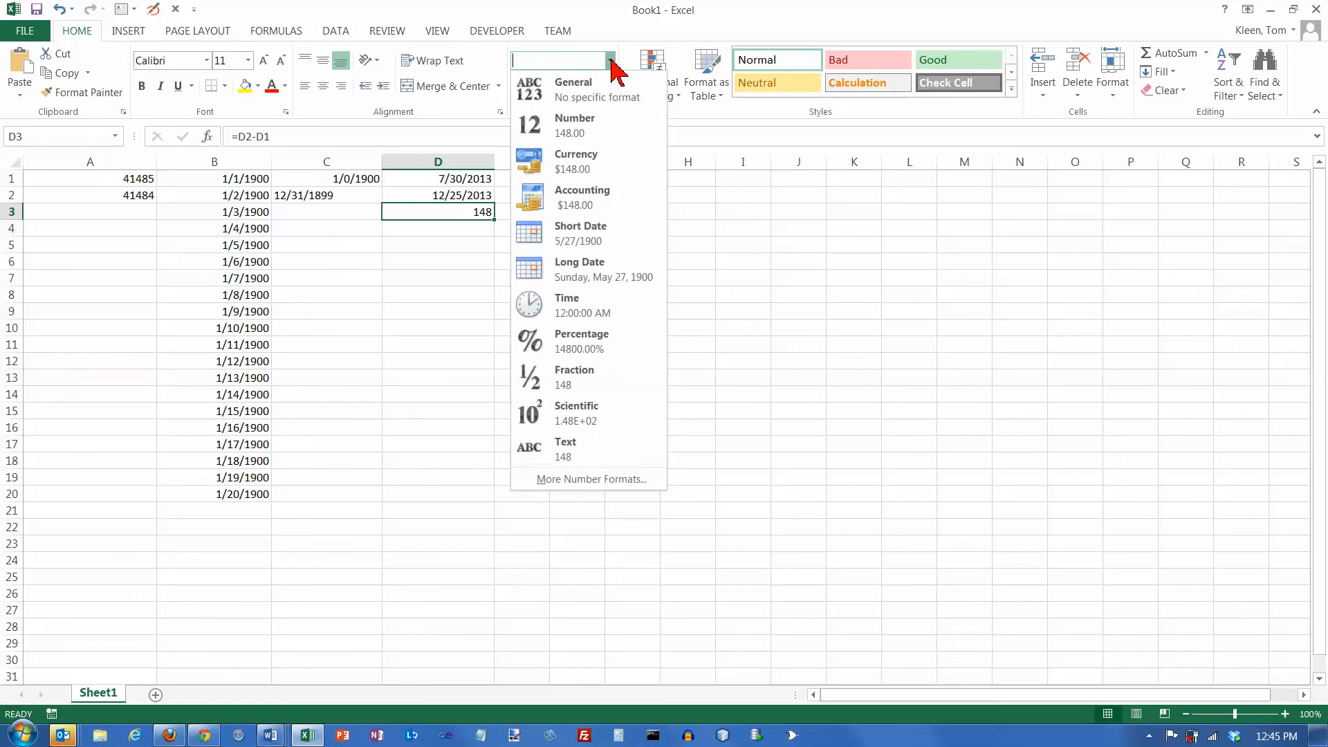
pyautogui.click(588, 239)
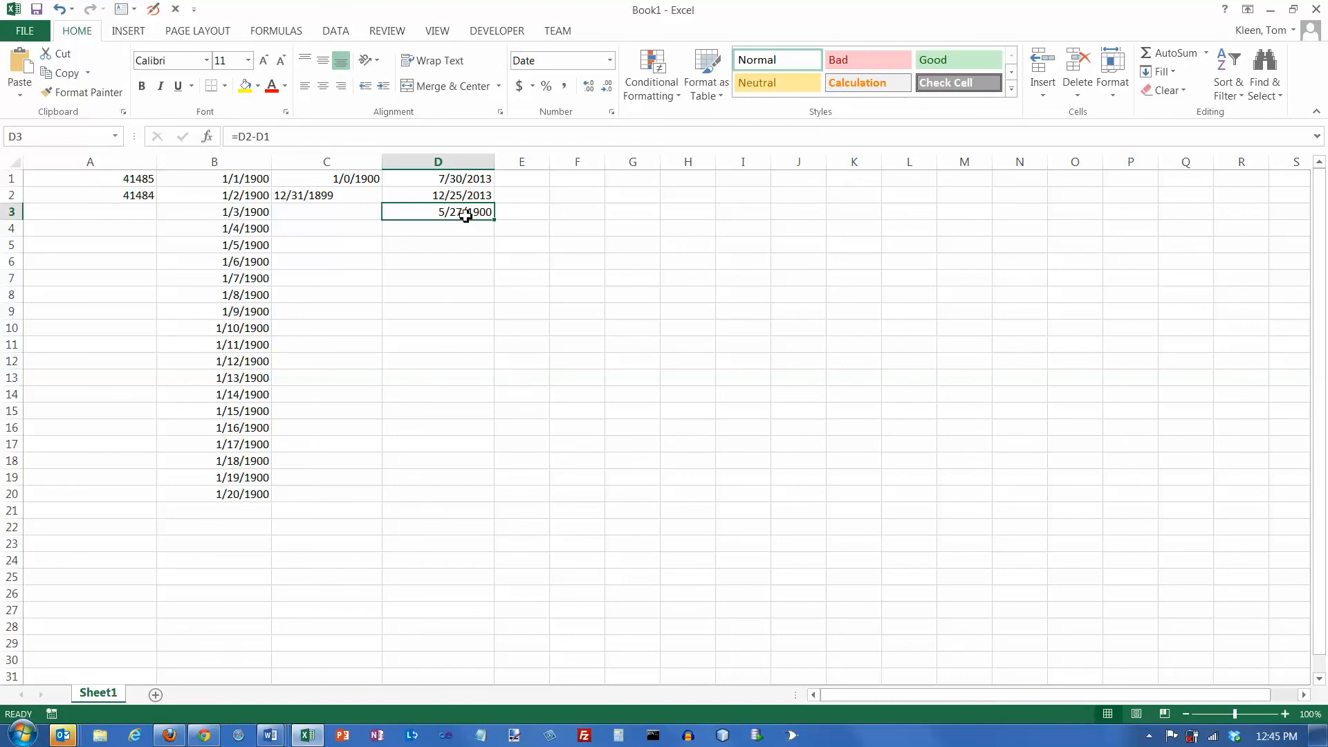
pyautogui.click(611, 61)
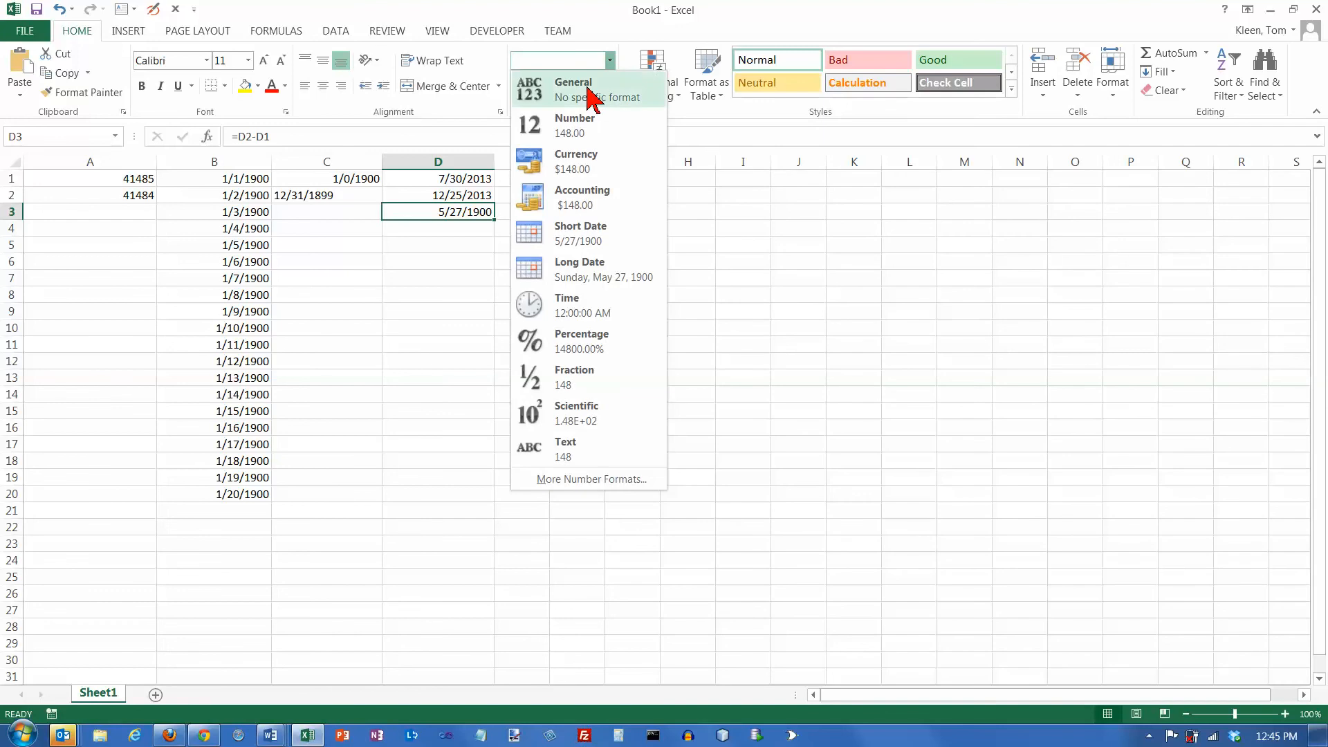
pyautogui.click(590, 97)
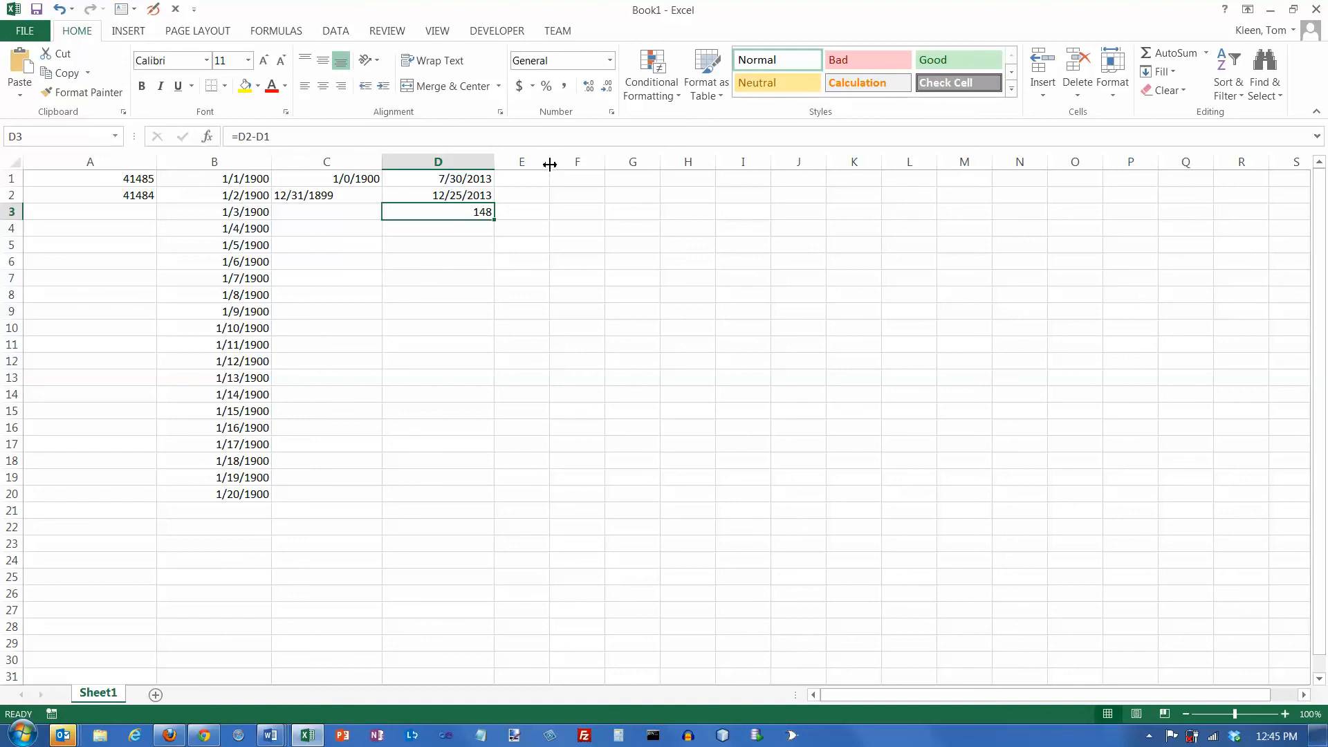
# - Clear the contents of cell A2 and format the serial number in A1 as Short Date
pyautogui.click(139, 196)
pyautogui.press('Delete')
pyautogui.click(139, 181)
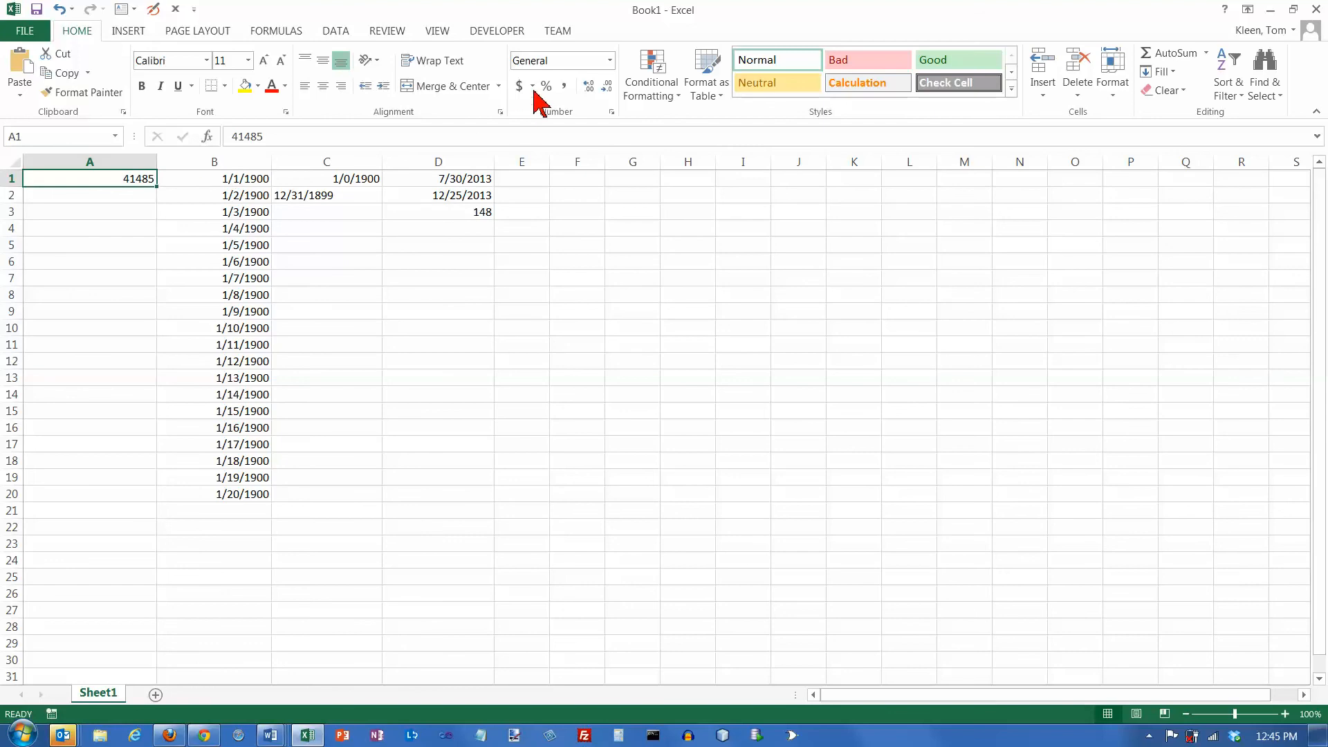
pyautogui.click(610, 61)
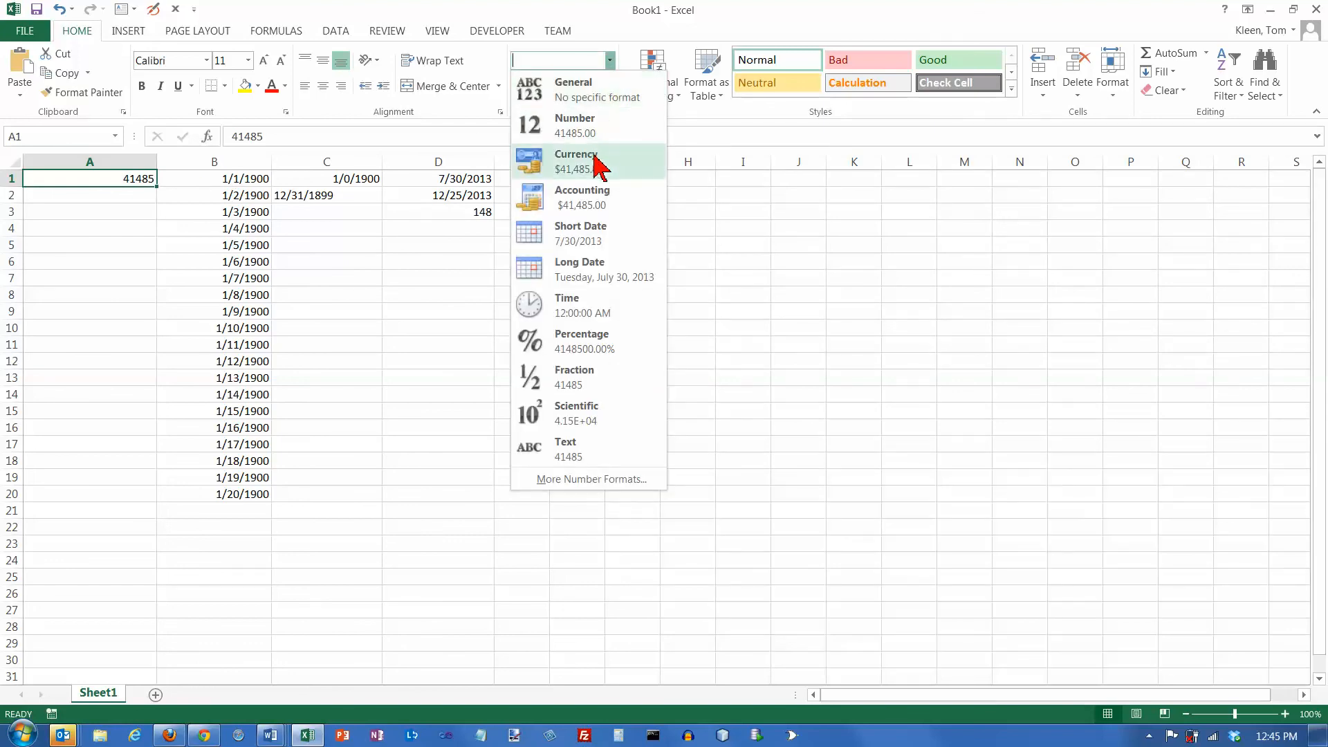
pyautogui.click(580, 239)
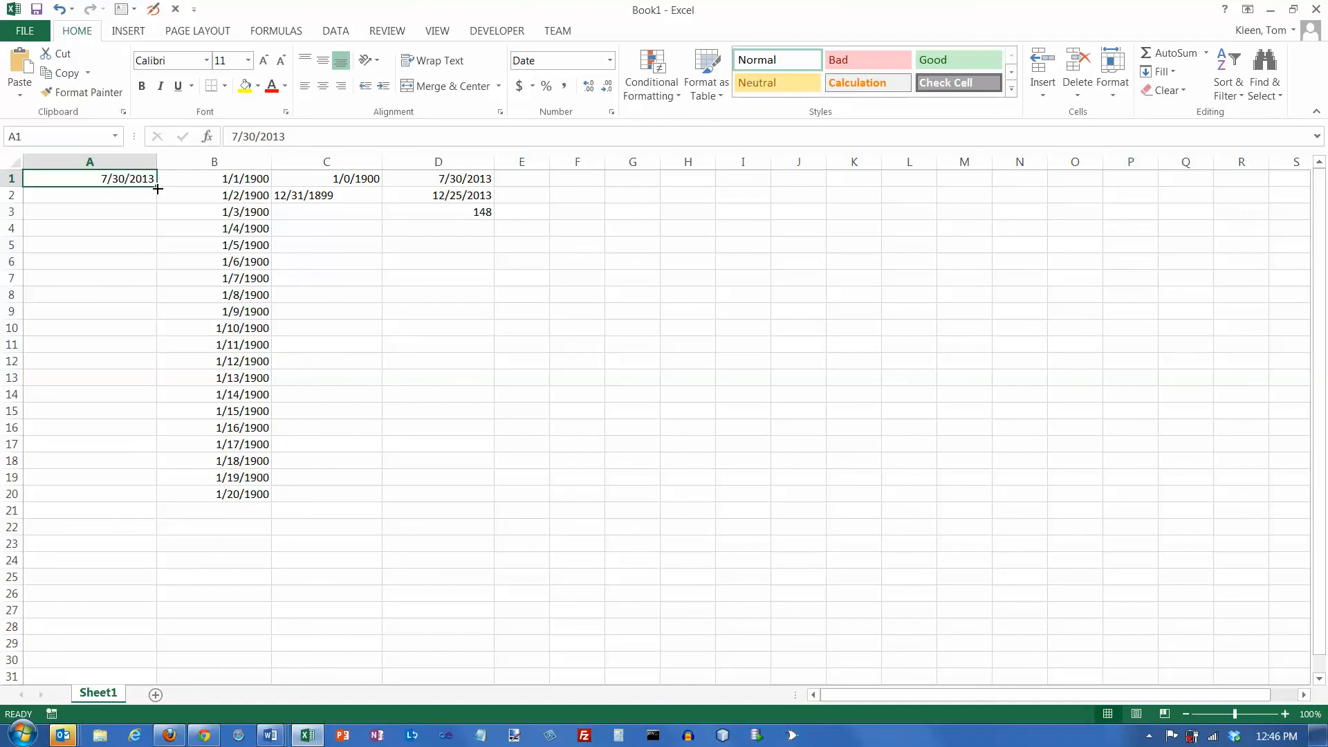
# - Fill the date in A1 down to A20 with Fill Days, and undo the fill
pyautogui.moveTo(157, 189); pyautogui.dragTo(157, 500)
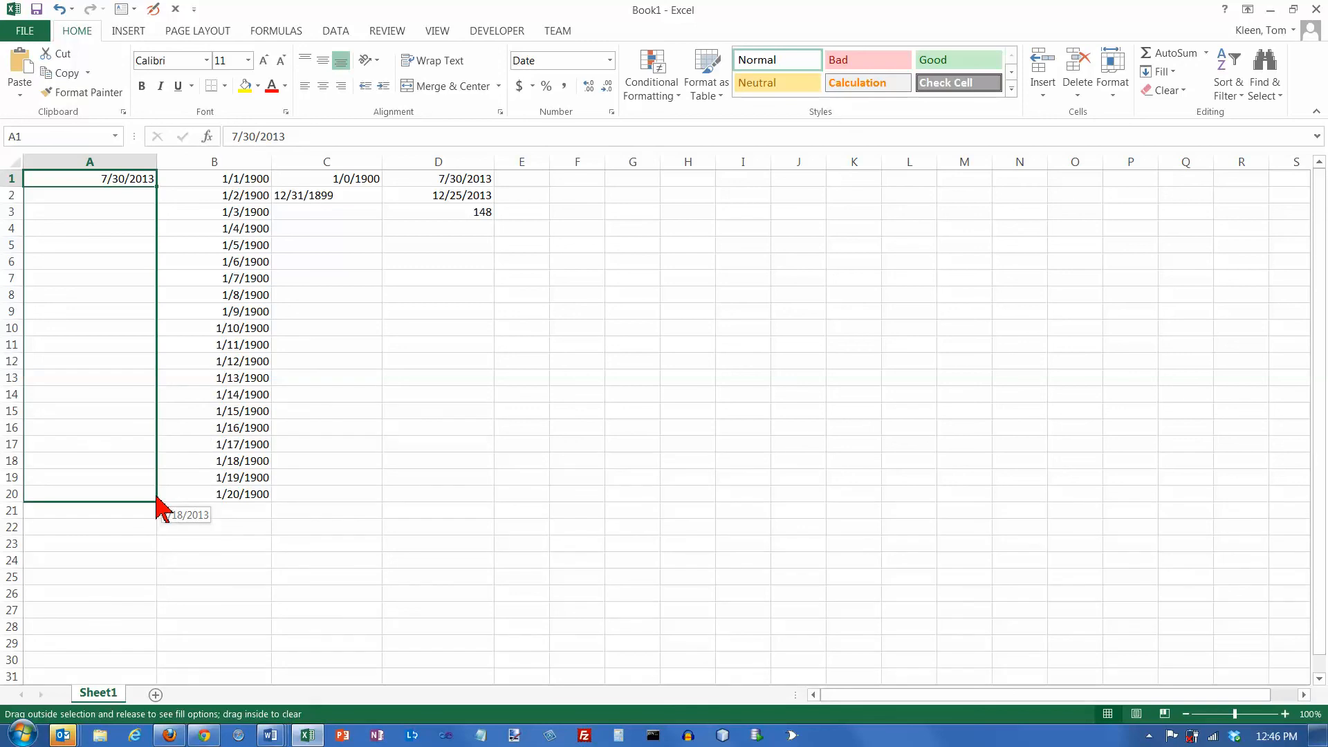
pyautogui.moveTo(157, 500); pyautogui.dragTo(157, 499)
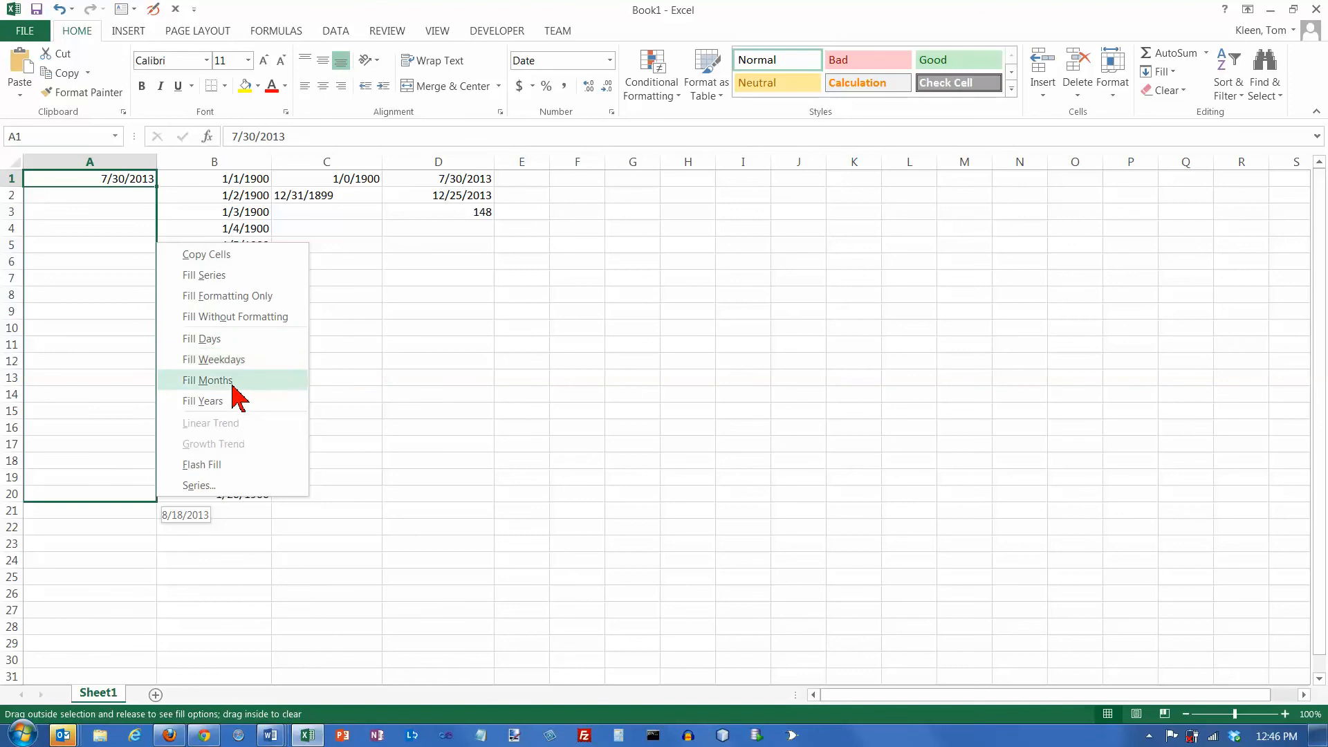
pyautogui.click(216, 340)
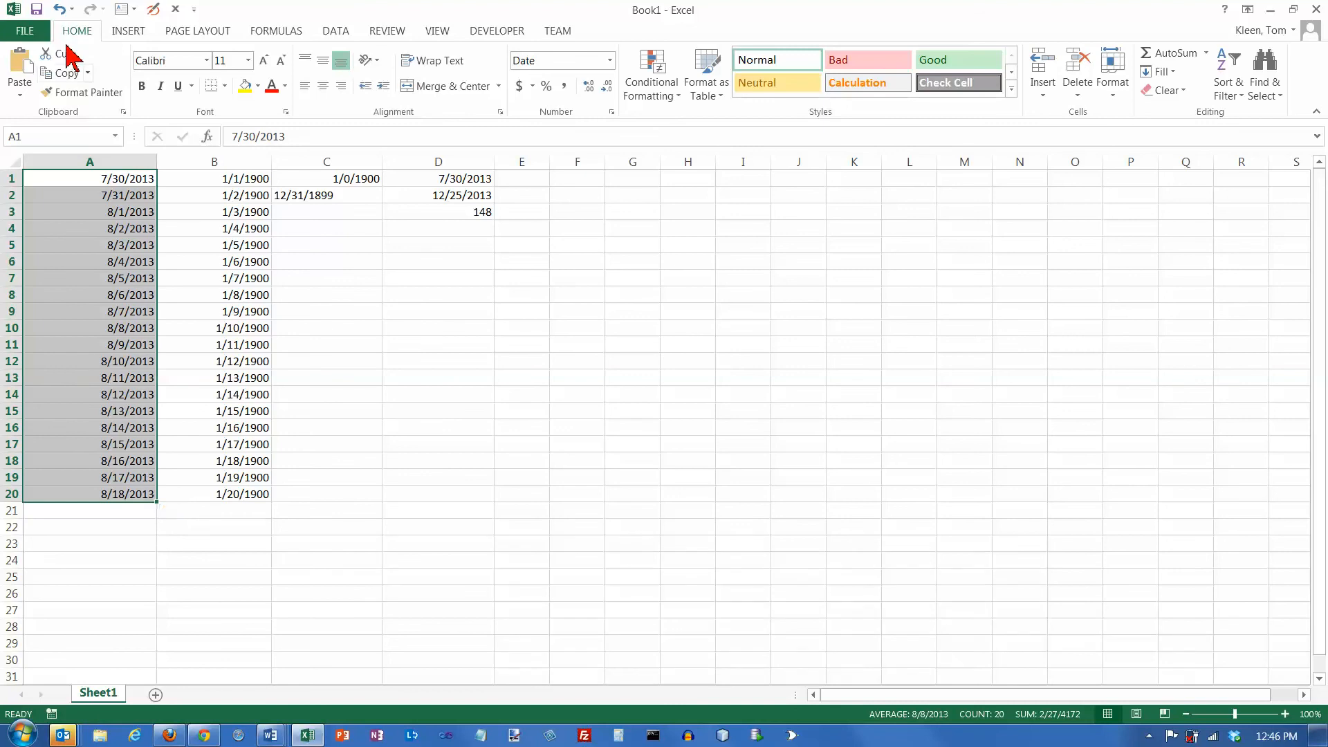
pyautogui.click(59, 9)
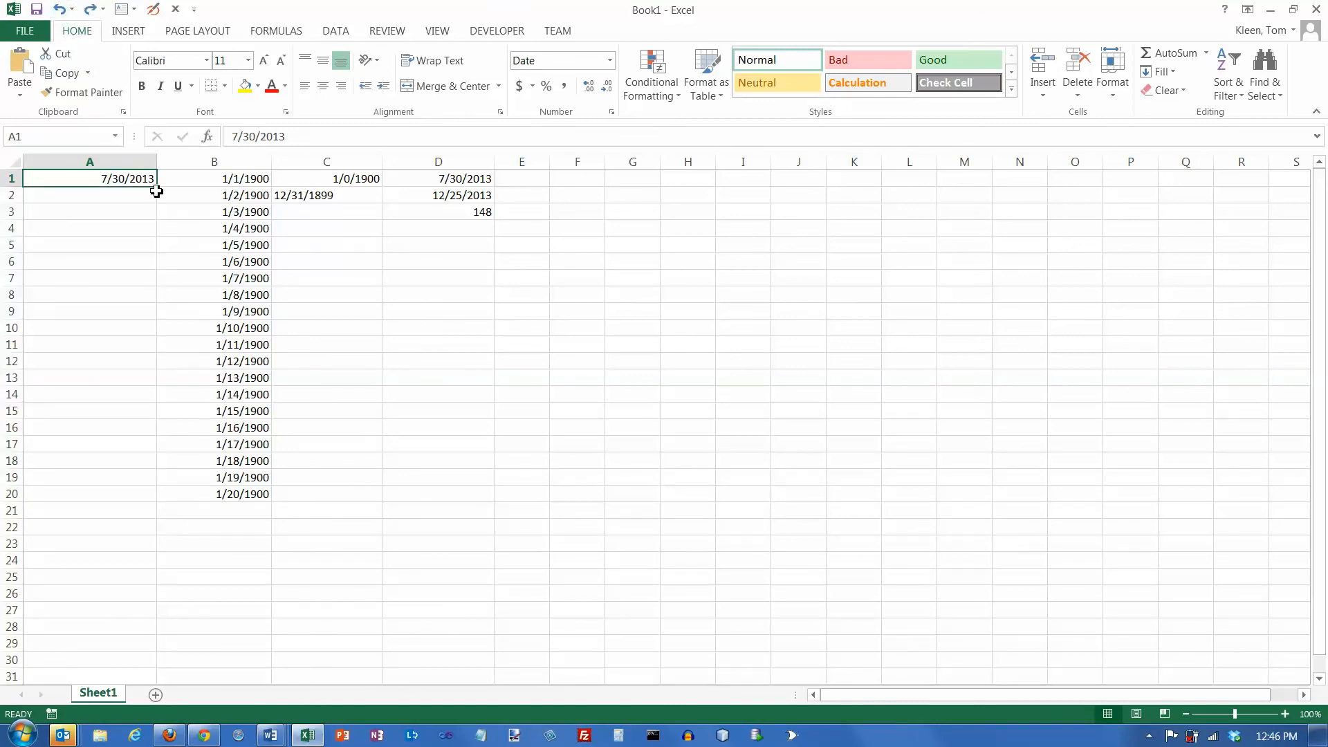
# - Fill A1 down to A20 with Fill Weekdays, check the dates in A2 to A4, and undo the fill
pyautogui.moveTo(160, 187); pyautogui.dragTo(158, 507)
pyautogui.click(216, 361)
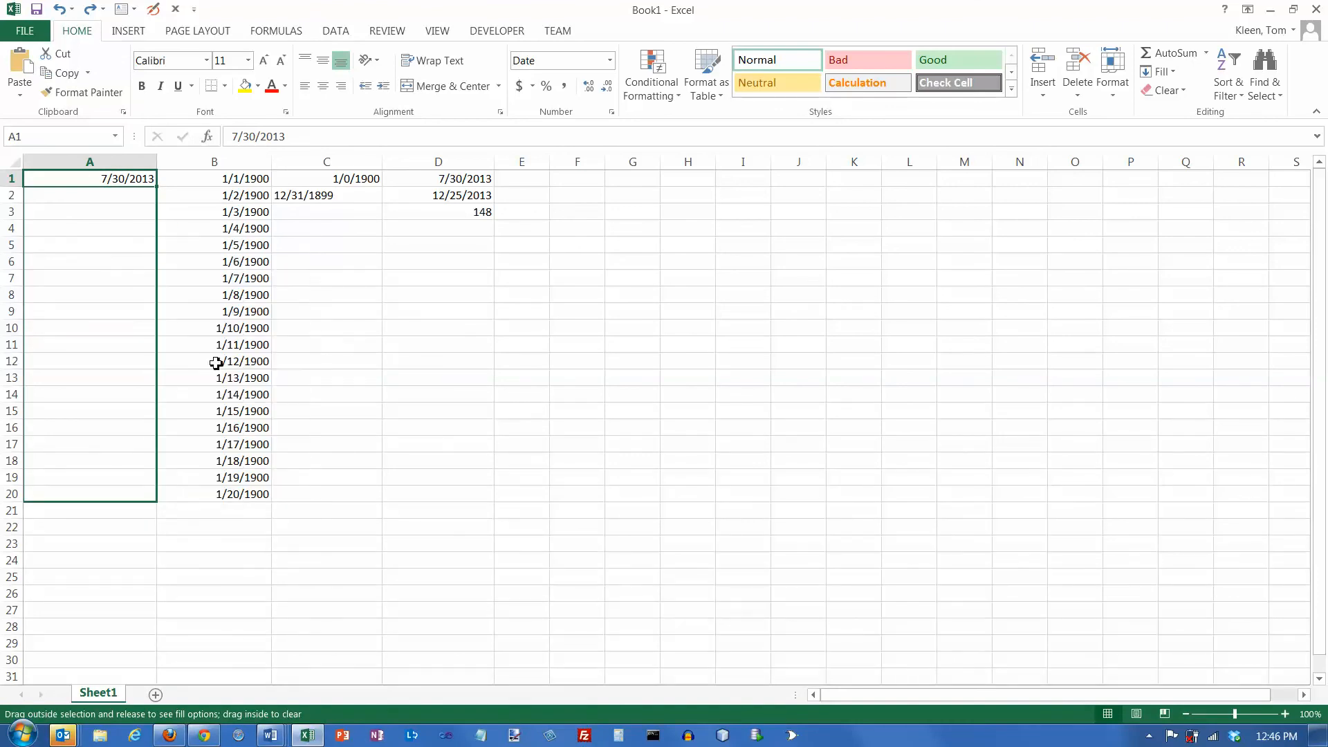
pyautogui.click(119, 194)
pyautogui.click(113, 210)
pyautogui.click(119, 226)
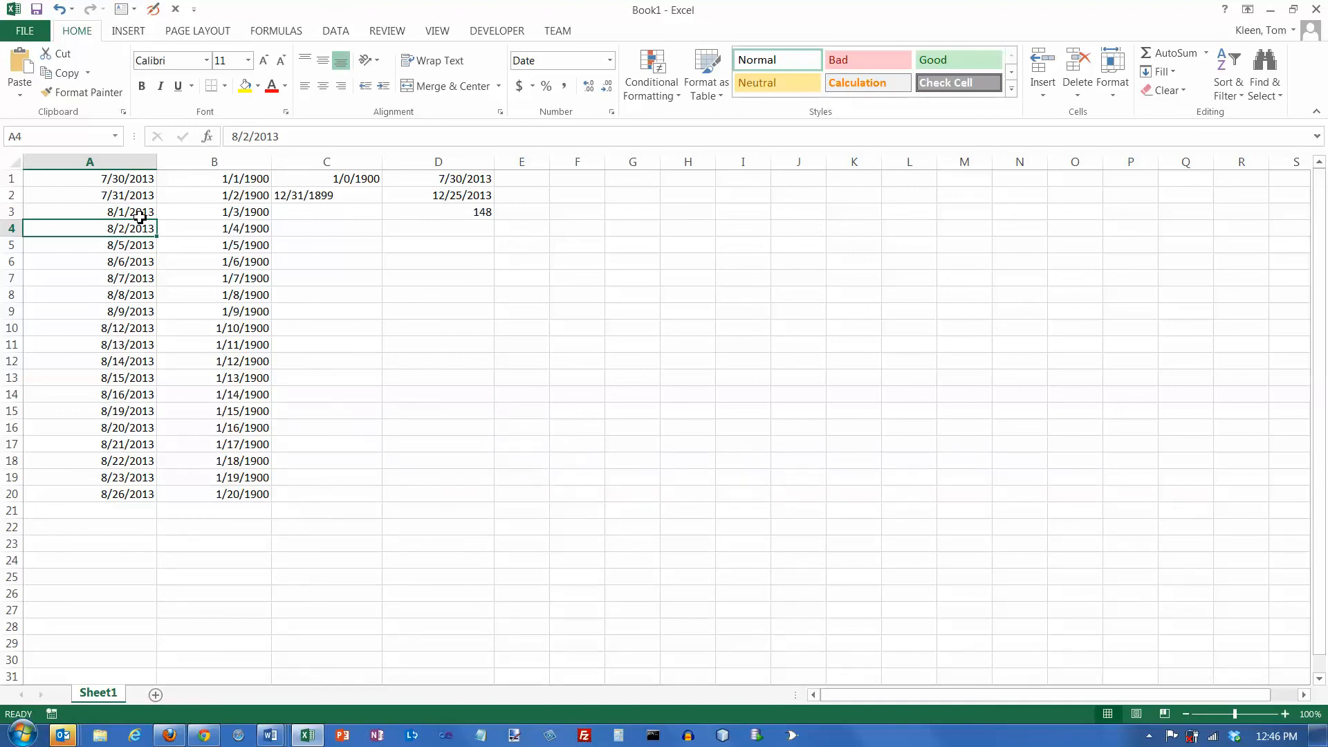
pyautogui.click(60, 8)
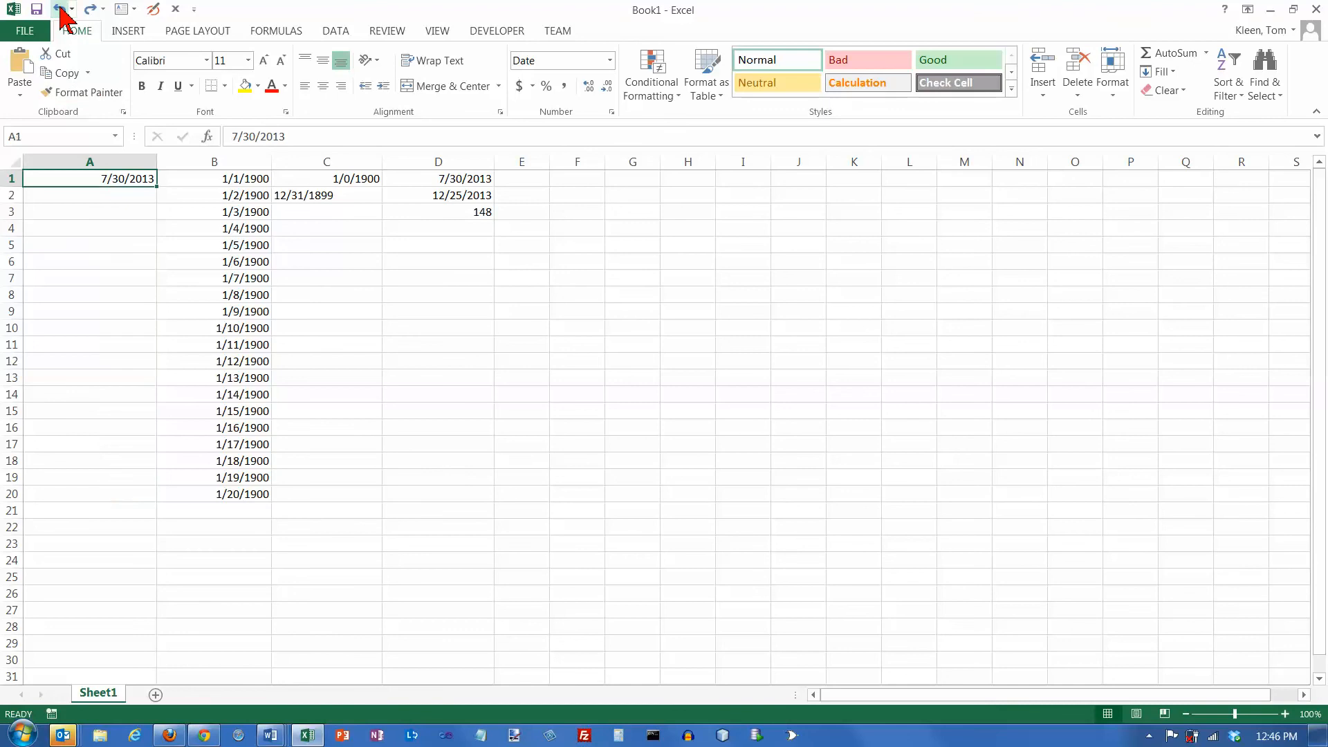
# - Fill A1 down to A20 with Fill Months, check the February date in A8, and undo the fill
pyautogui.moveTo(158, 190); pyautogui.dragTo(154, 503)
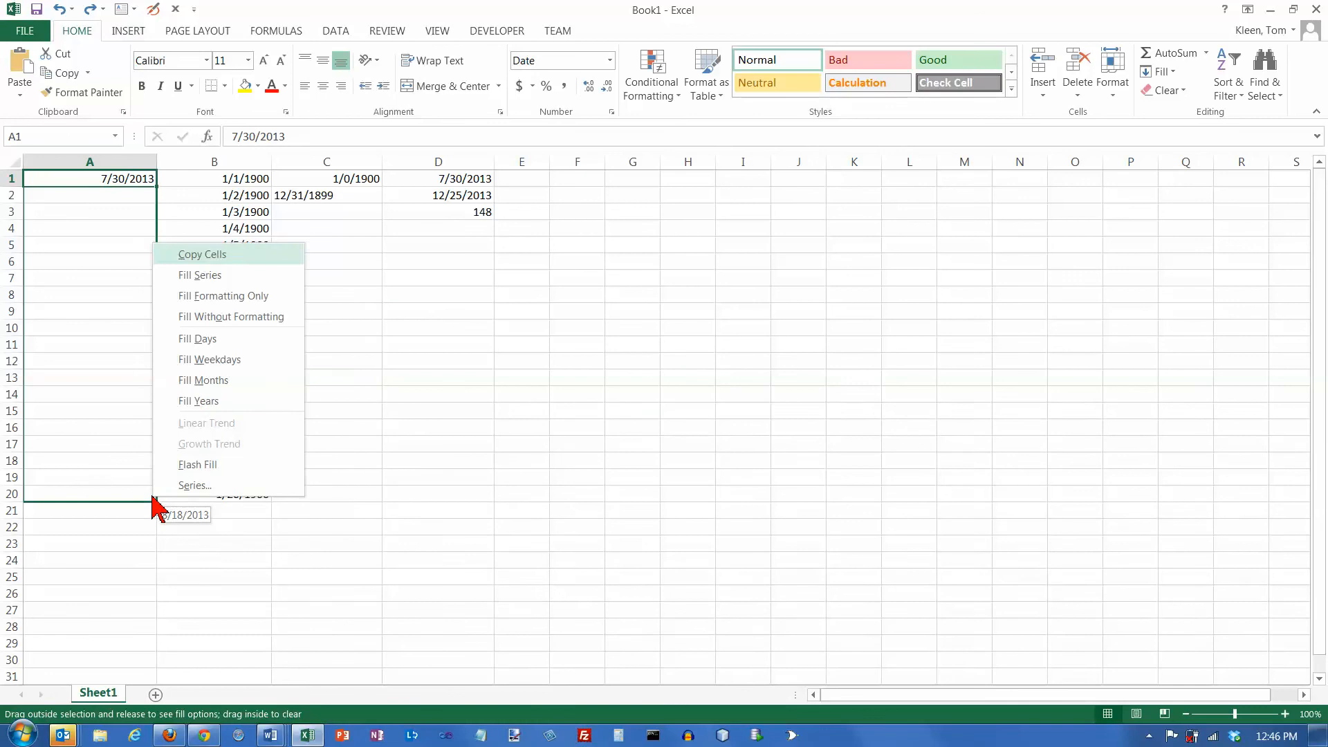
pyautogui.click(210, 384)
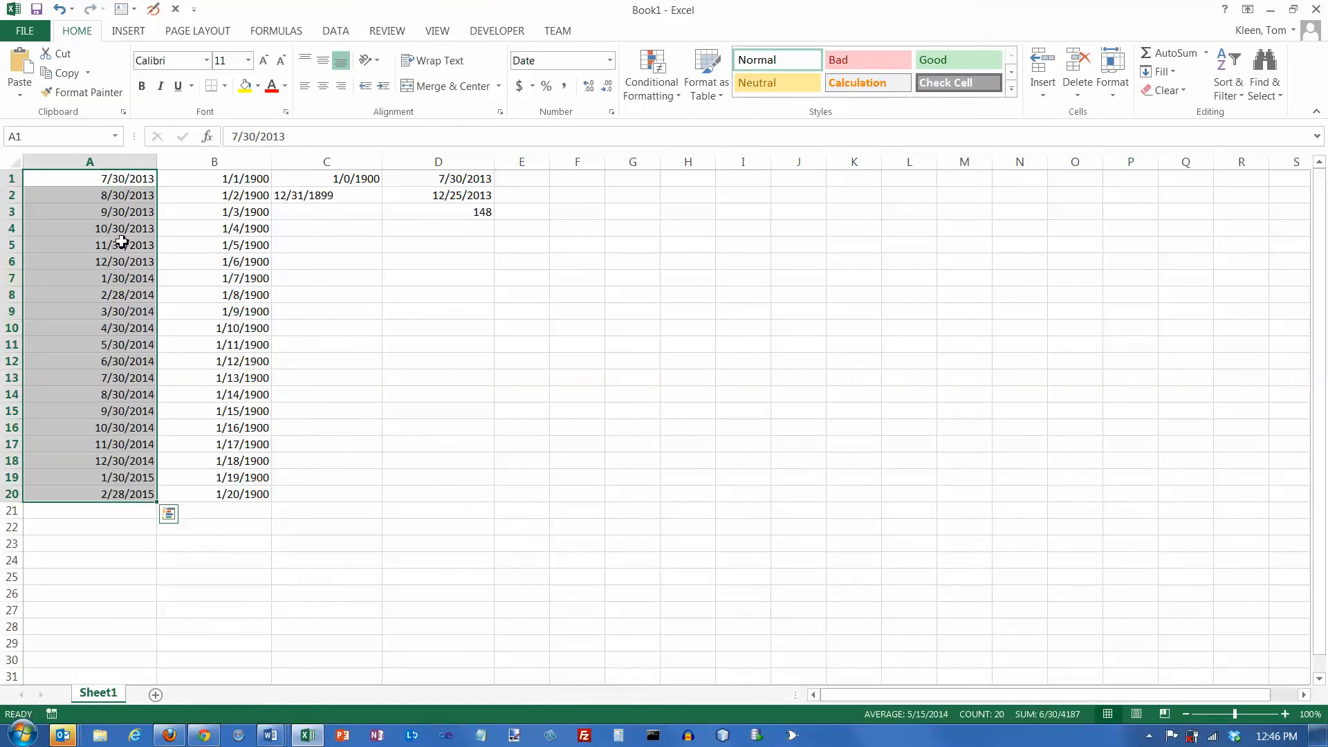
pyautogui.click(116, 298)
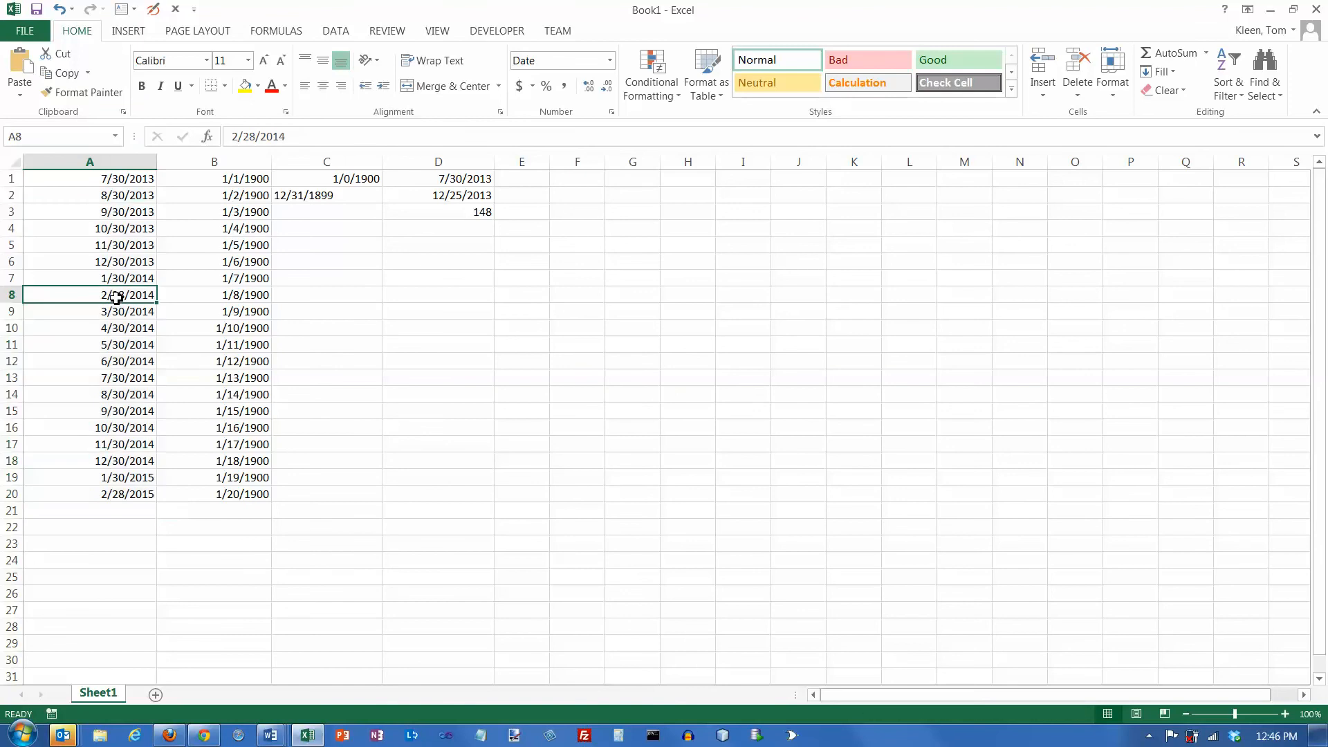
pyautogui.click(58, 10)
# - Fill the date in A1 down to A20 in yearly increments with Fill Years
pyautogui.moveTo(158, 190); pyautogui.dragTo(149, 497)
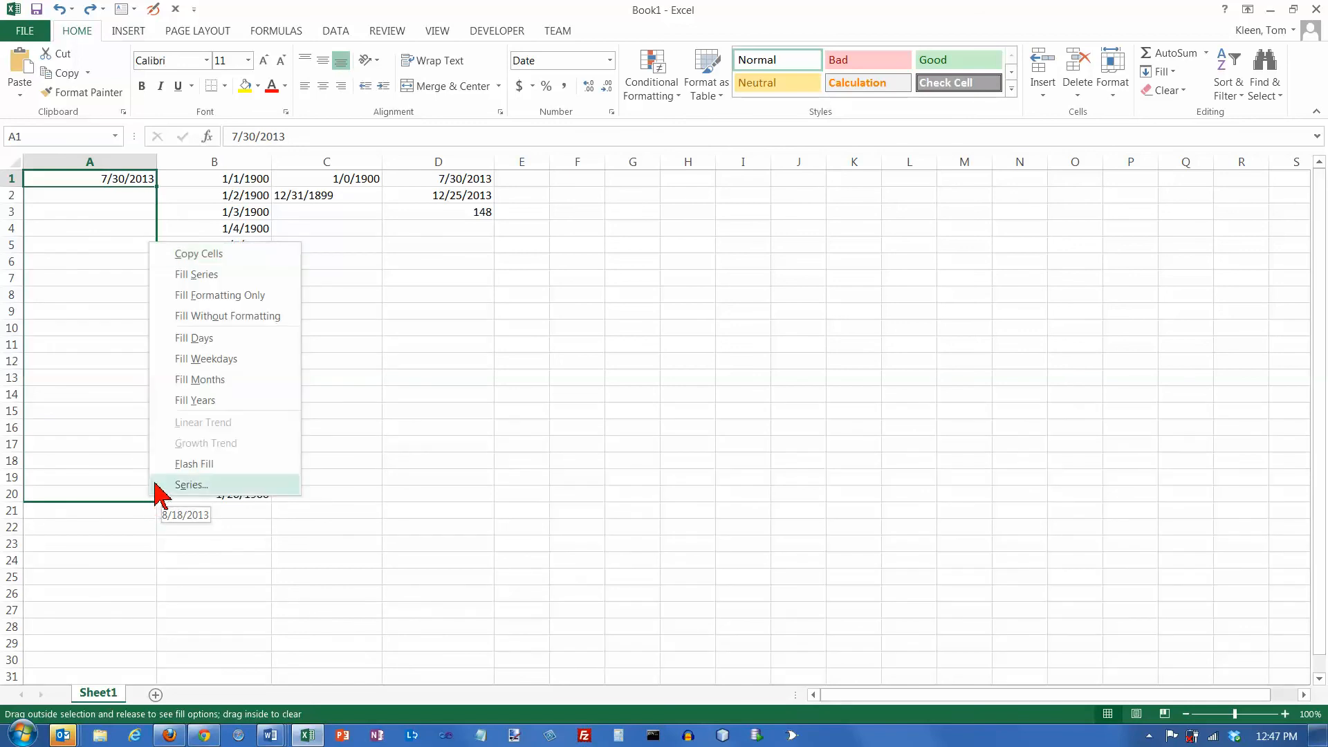
pyautogui.click(198, 401)
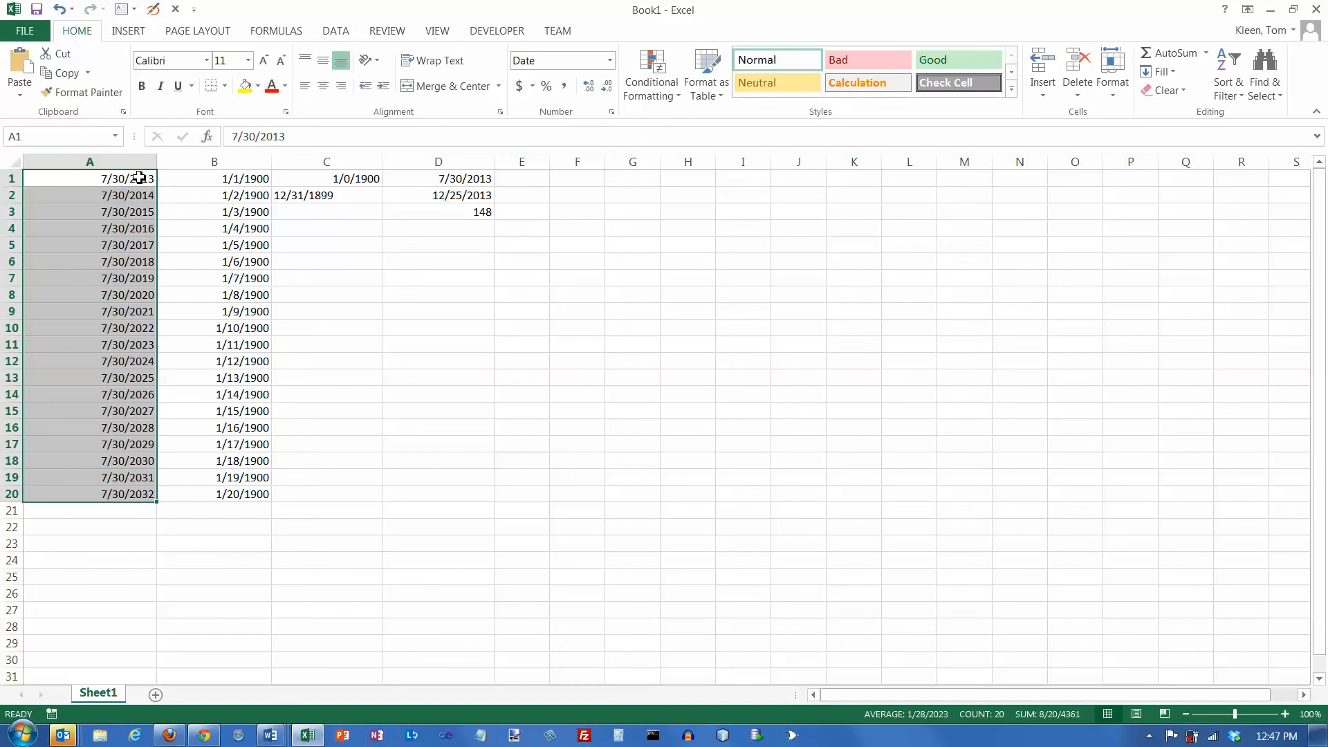
pyautogui.click(139, 178)
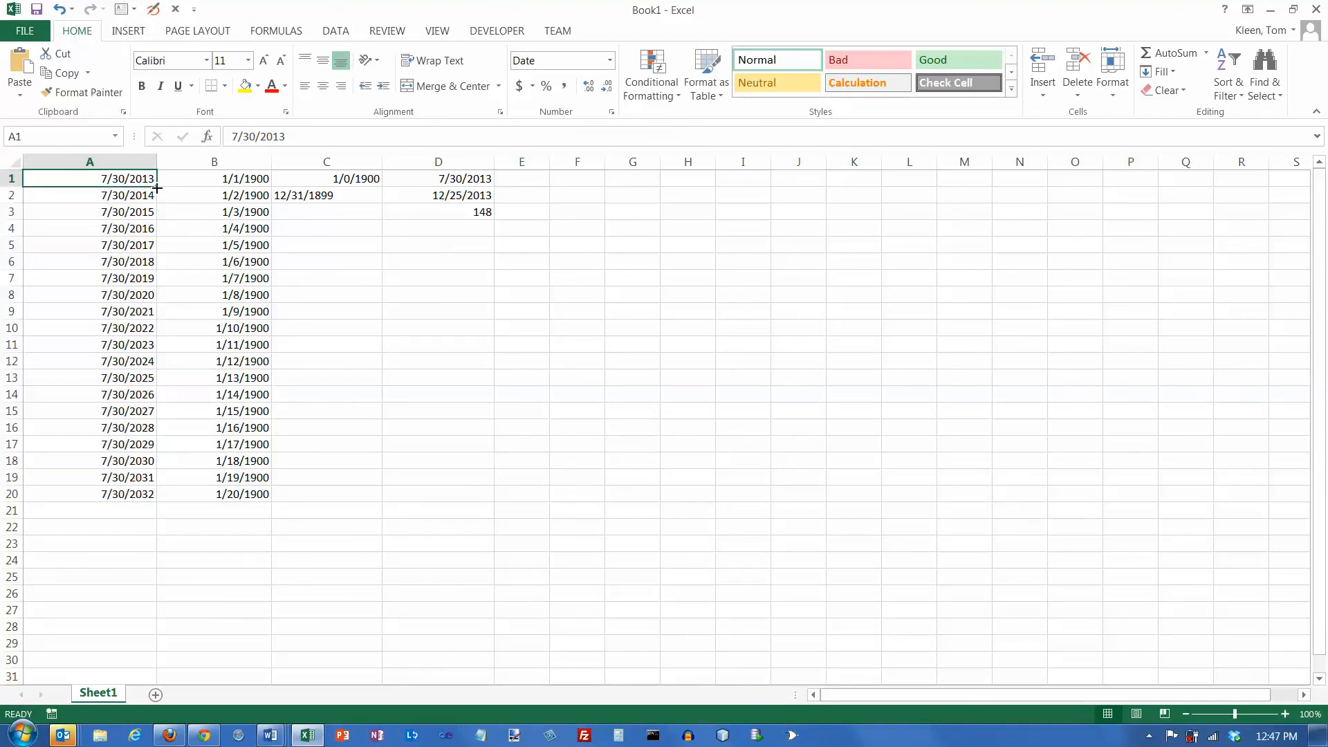